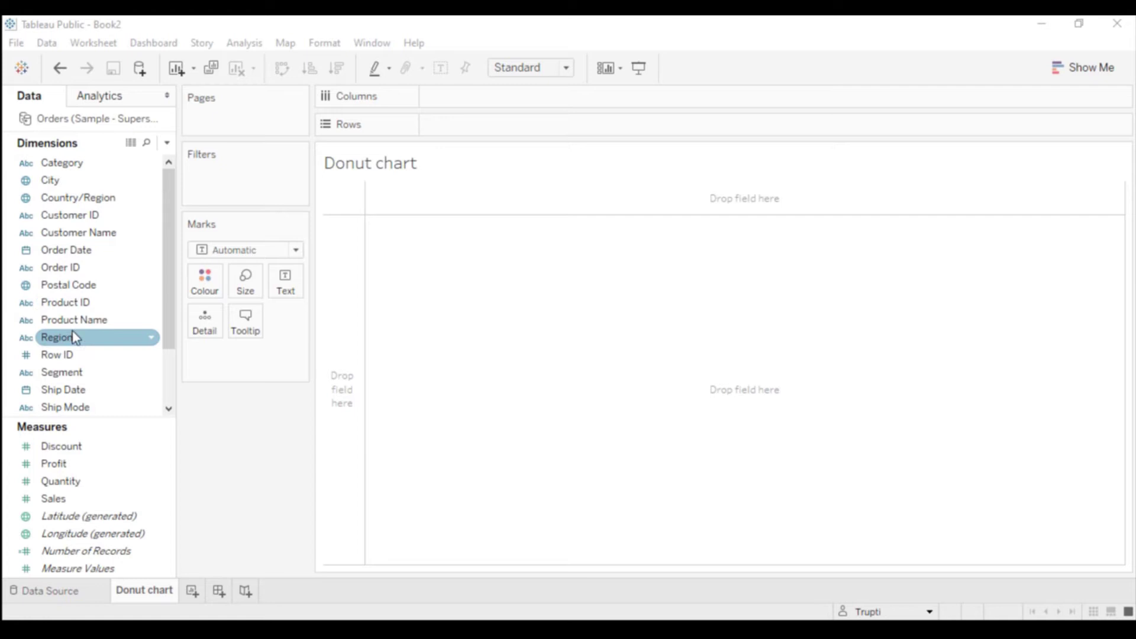
- Build a pie of SUM(Sales) coloured by Region using Show Me's pie chart type
drag(75, 343, 205, 290)
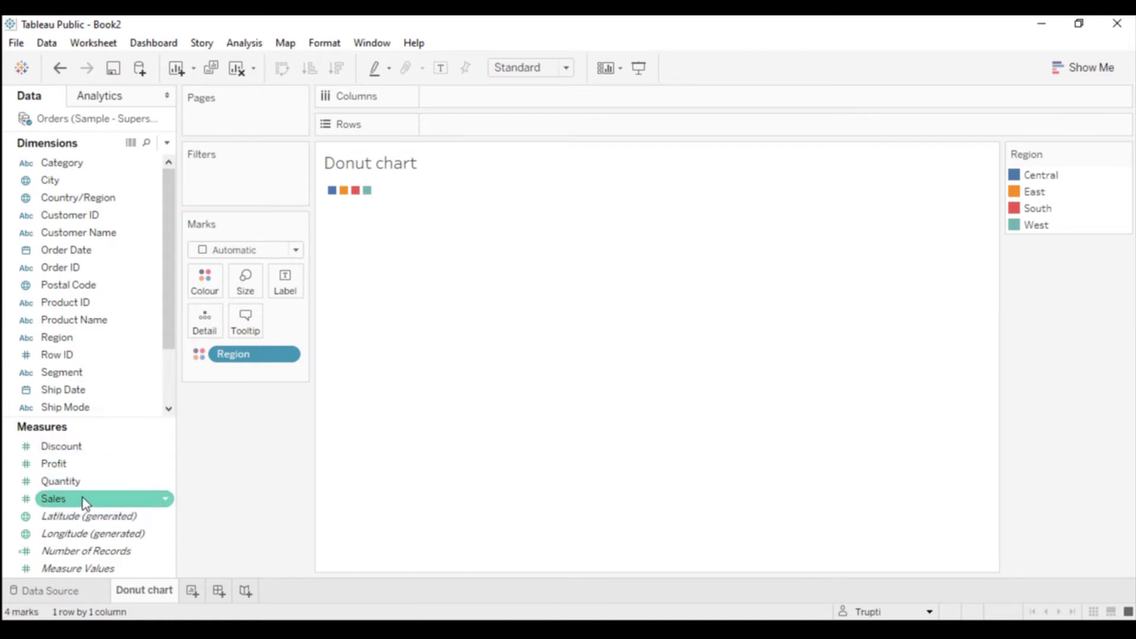
drag(84, 501, 481, 130)
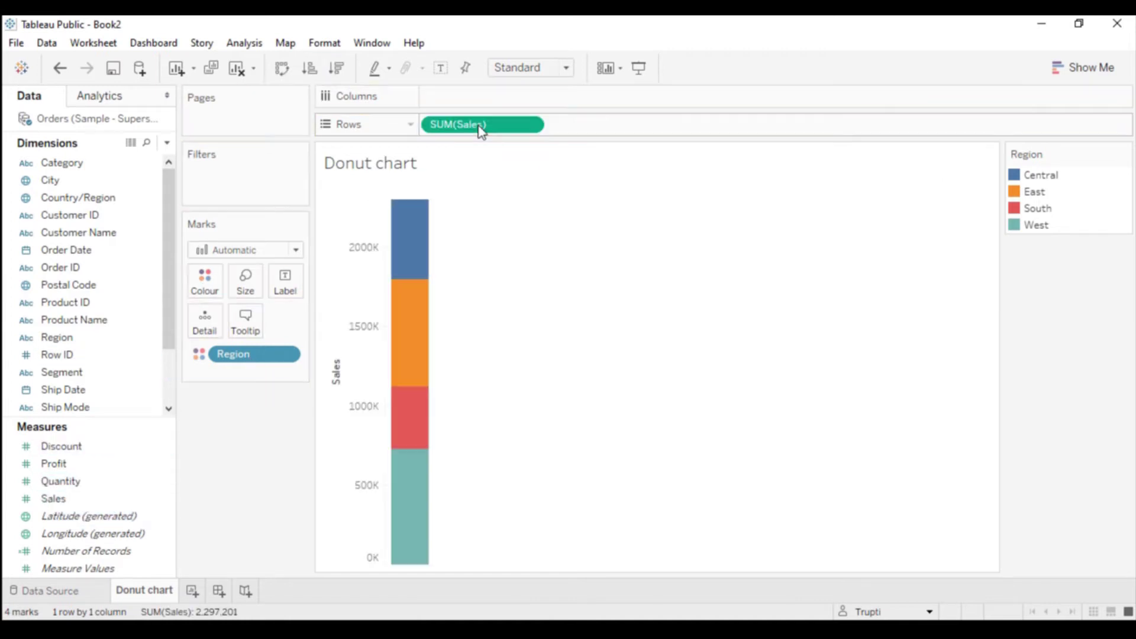
click(1070, 67)
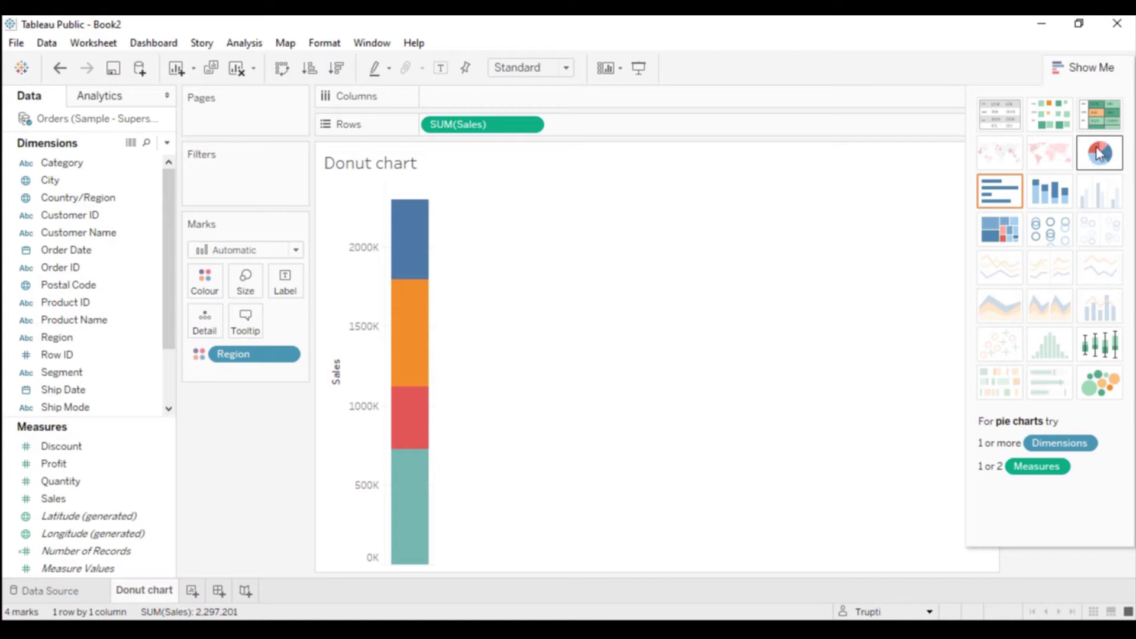
click(1098, 154)
click(1080, 67)
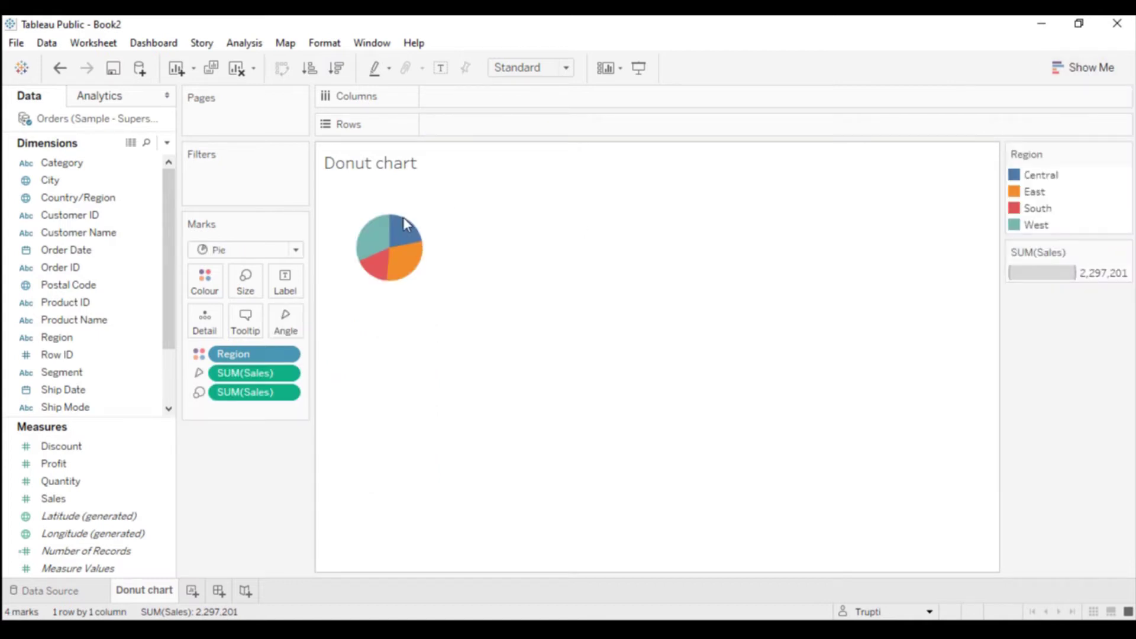
- Change the view fit from Standard to Entire View so the Region pie fills the sheet
click(539, 71)
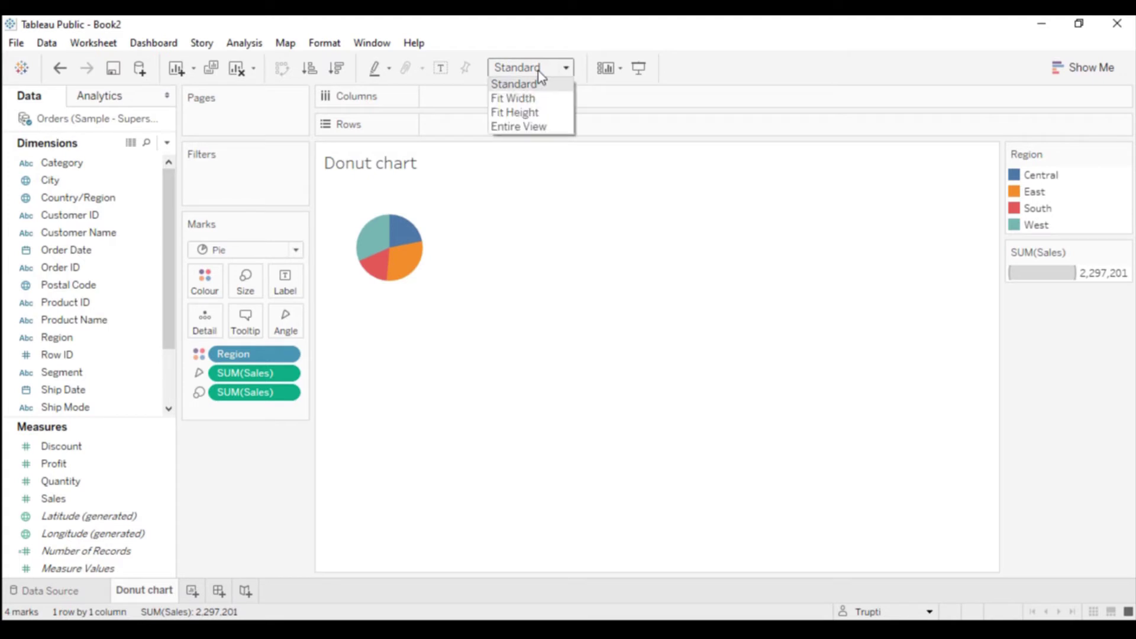
click(532, 129)
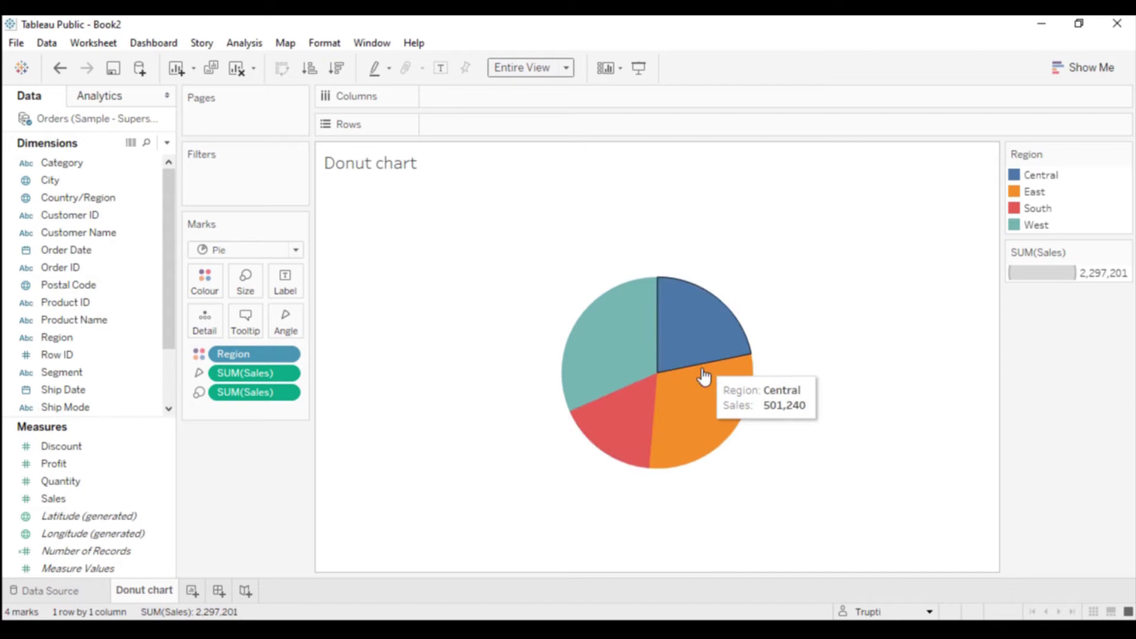
mouse_move(645, 427)
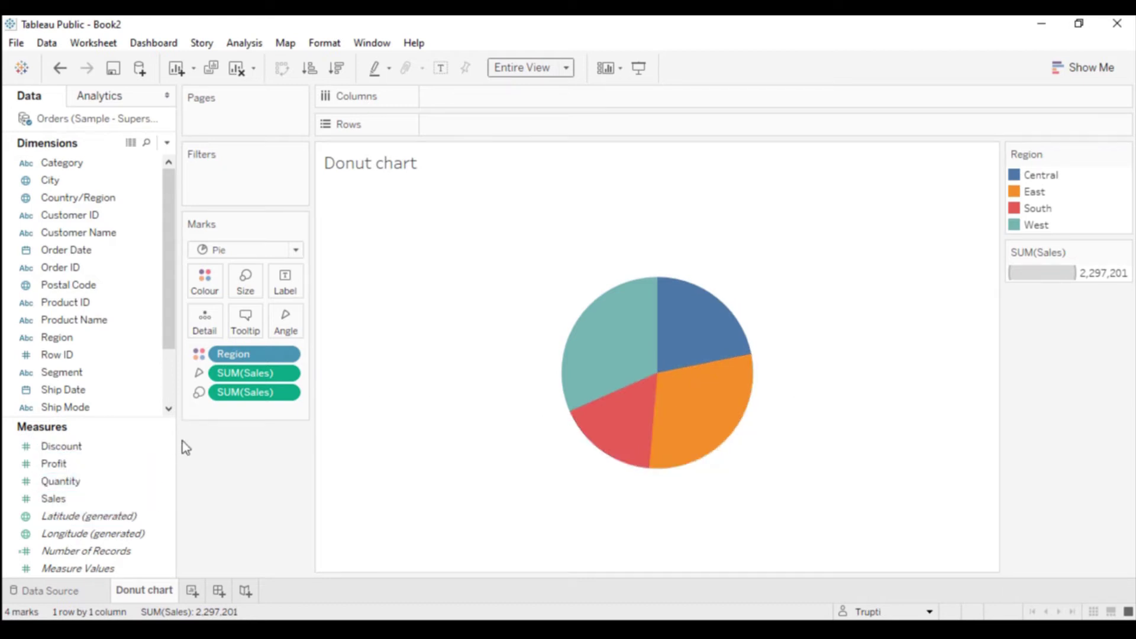
- Set Number of Records' default aggregation to Average through Default Properties
right_click(116, 553)
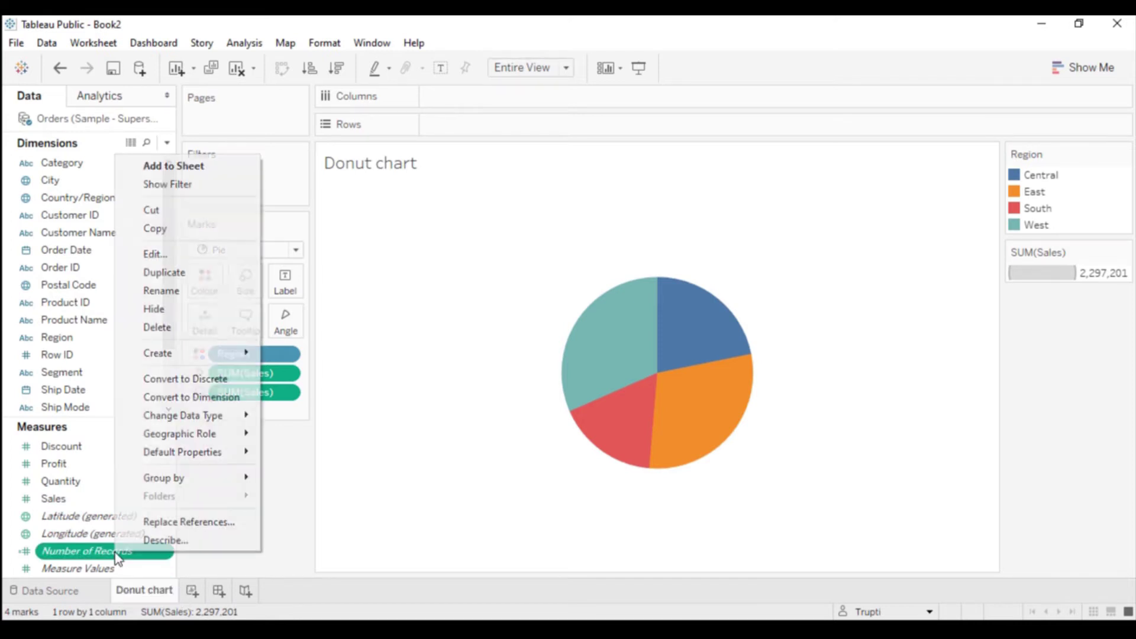
mouse_move(224, 450)
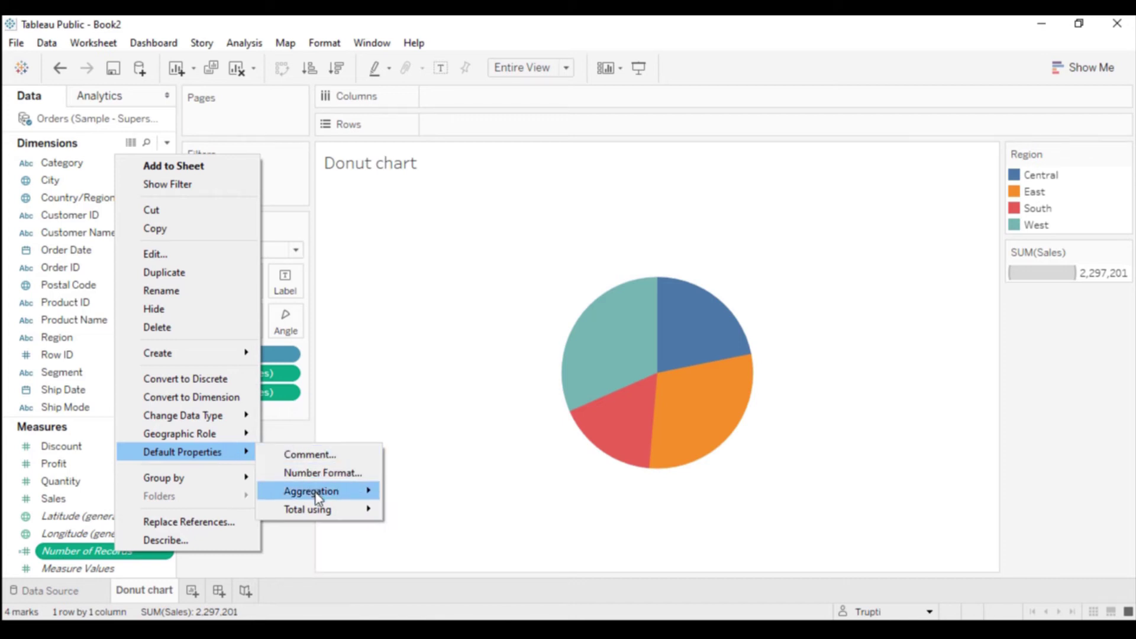
mouse_move(318, 497)
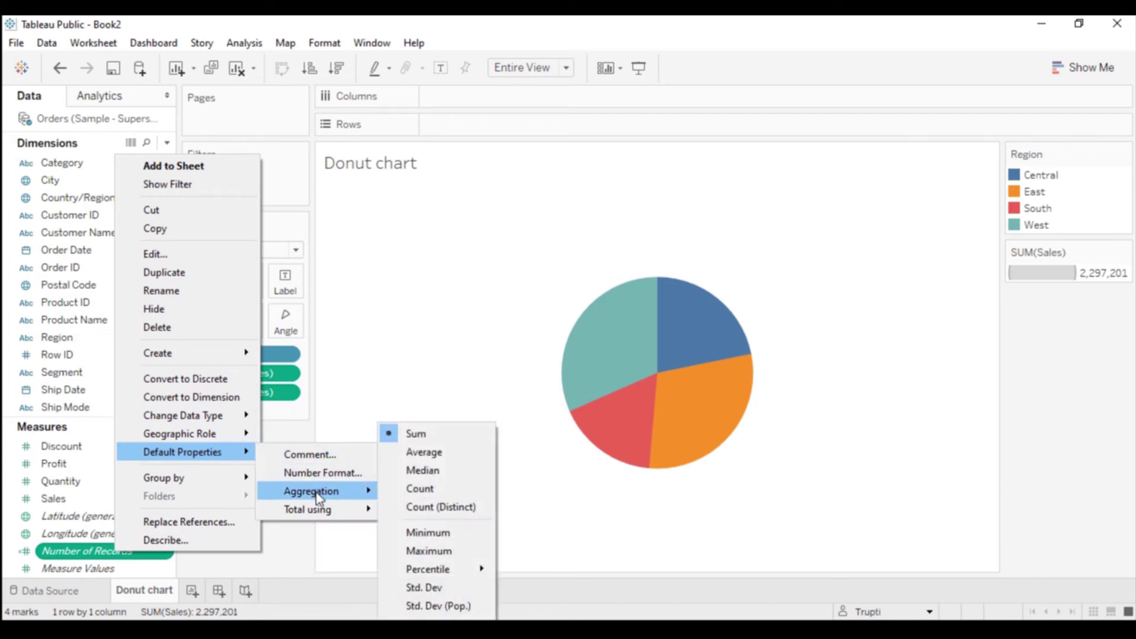
click(428, 454)
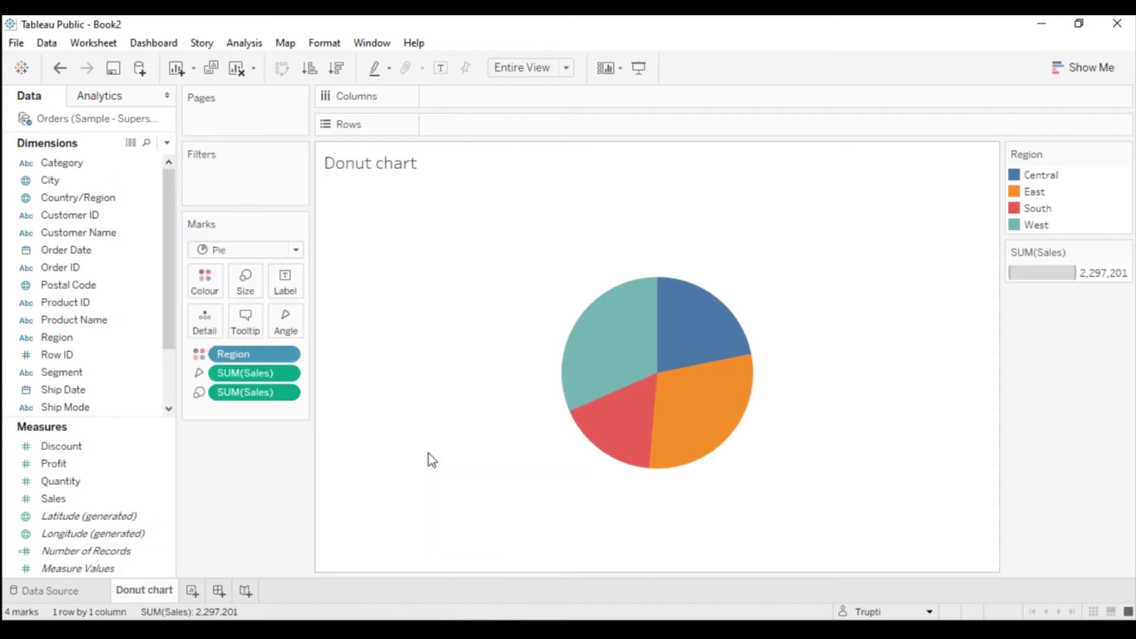
click(109, 535)
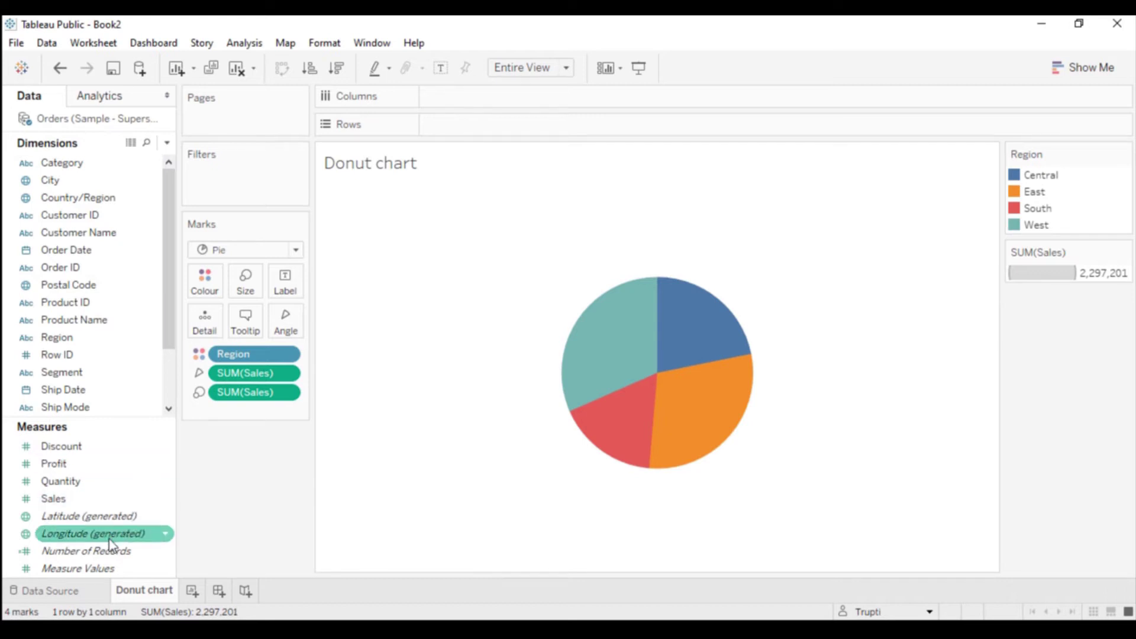
- Add Number of Records to Rows twice, stacking two AVG(Number of Records) Region pies
drag(102, 555, 506, 128)
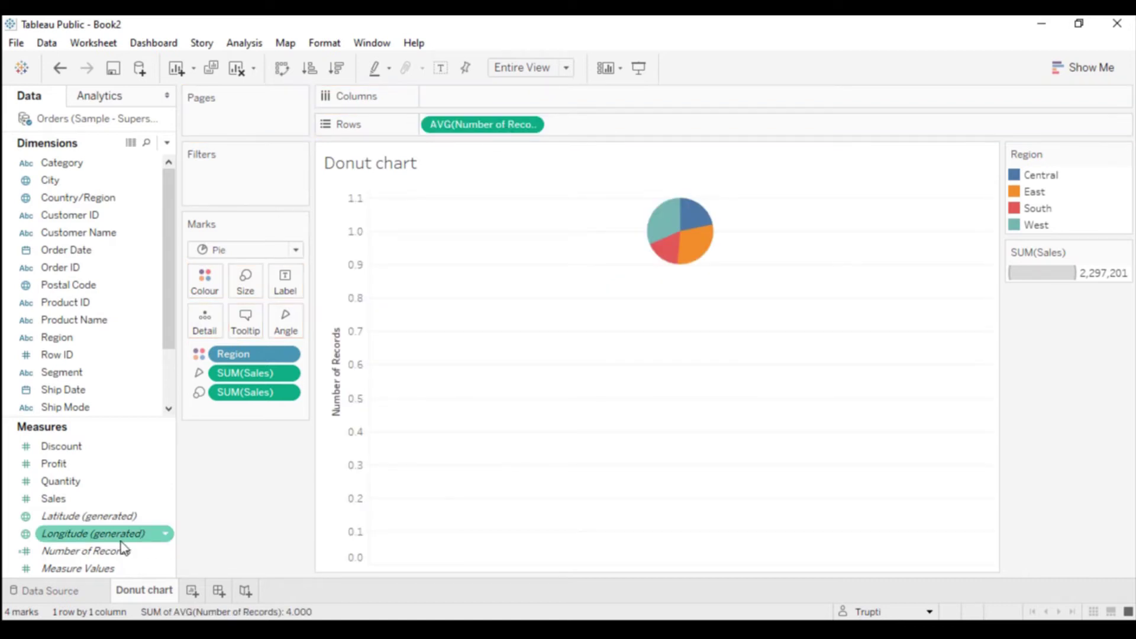
drag(115, 553, 645, 127)
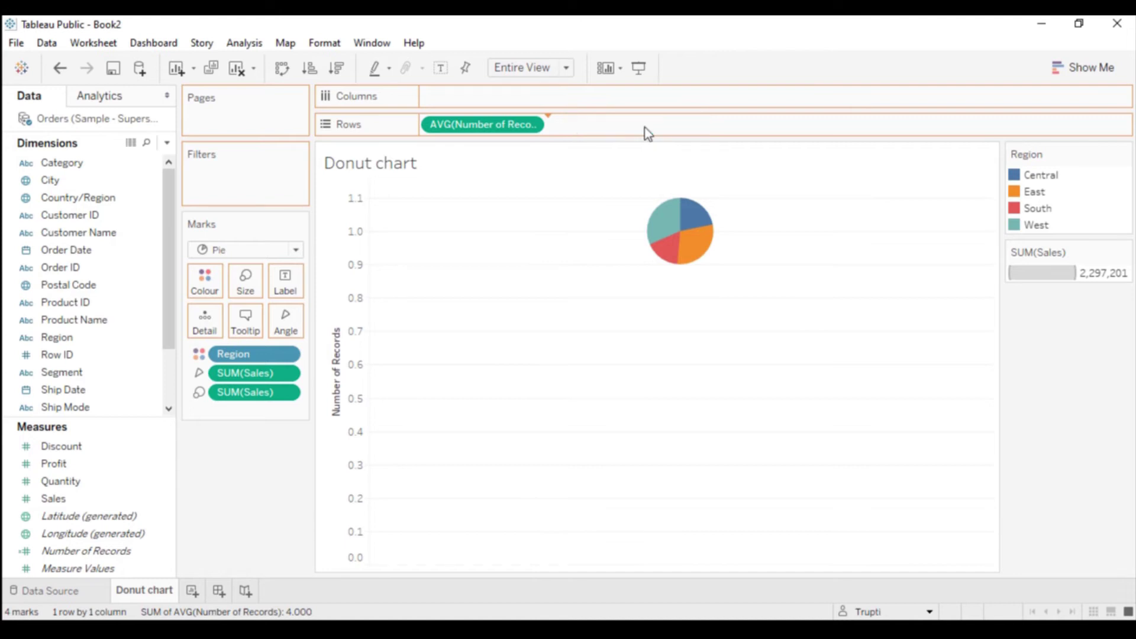
mouse_move(704, 237)
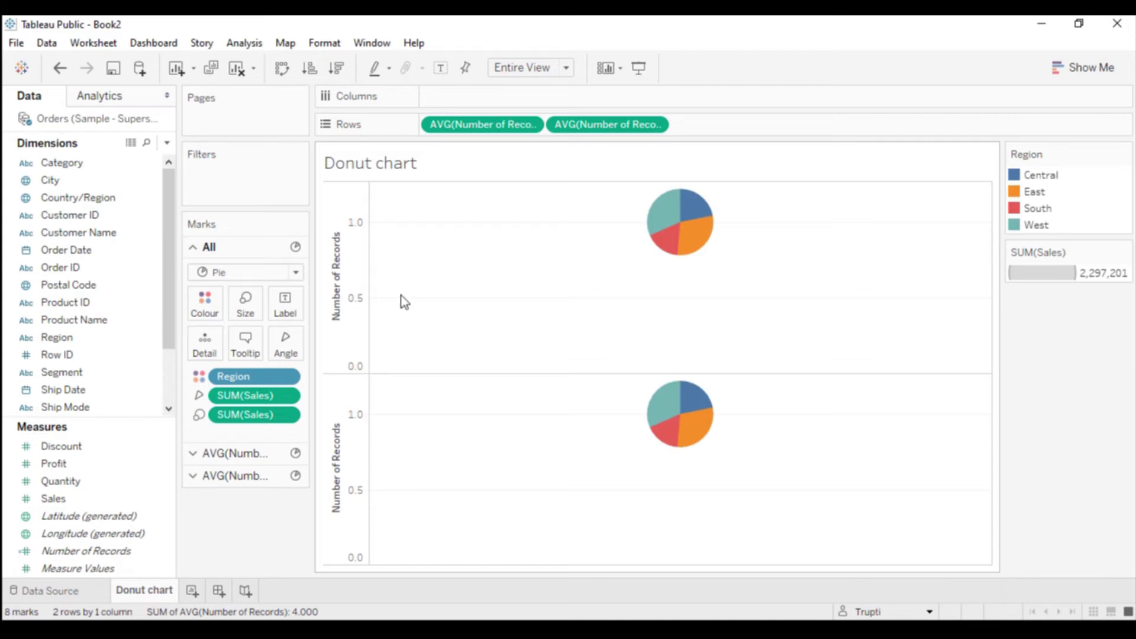
- Untick Include zero on both the upper and lower Number of Records axes
click(337, 292)
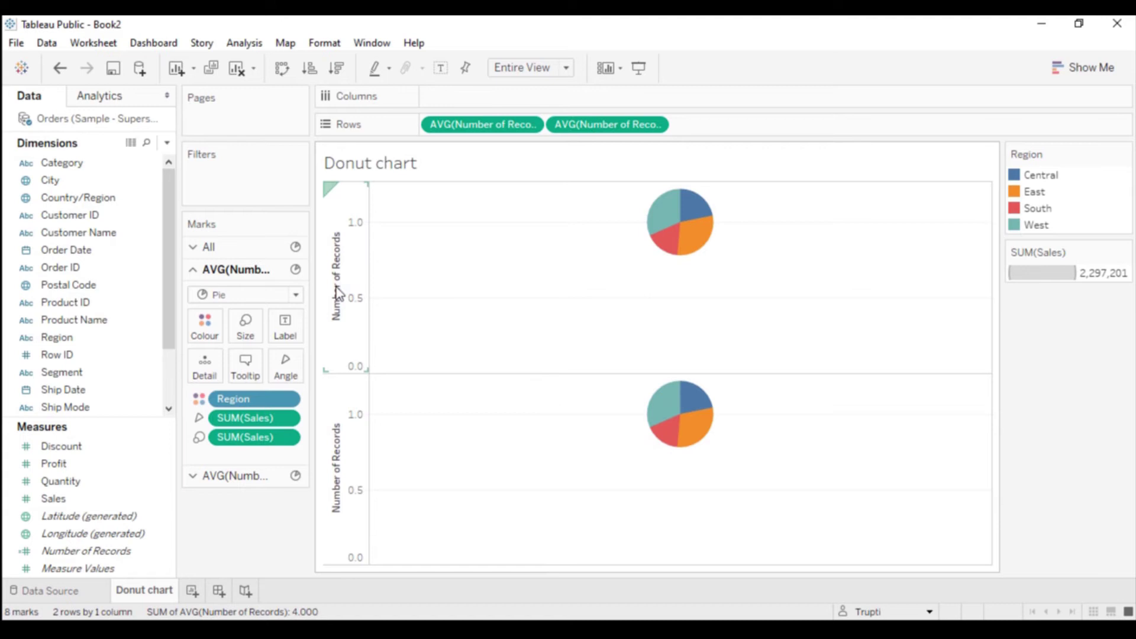
double_click(337, 292)
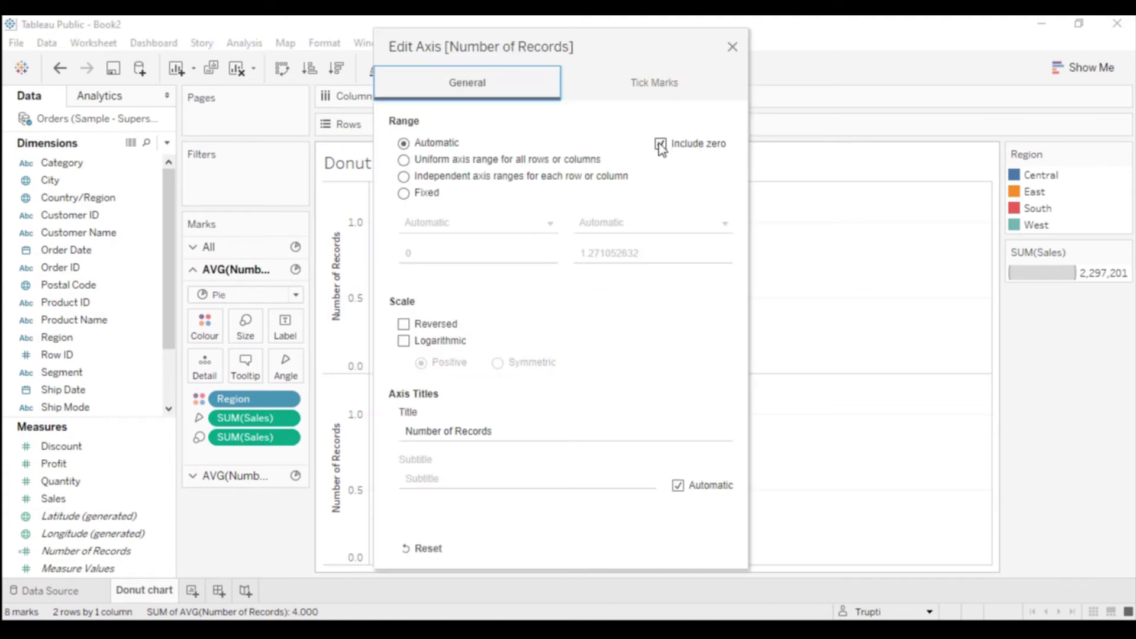
click(660, 145)
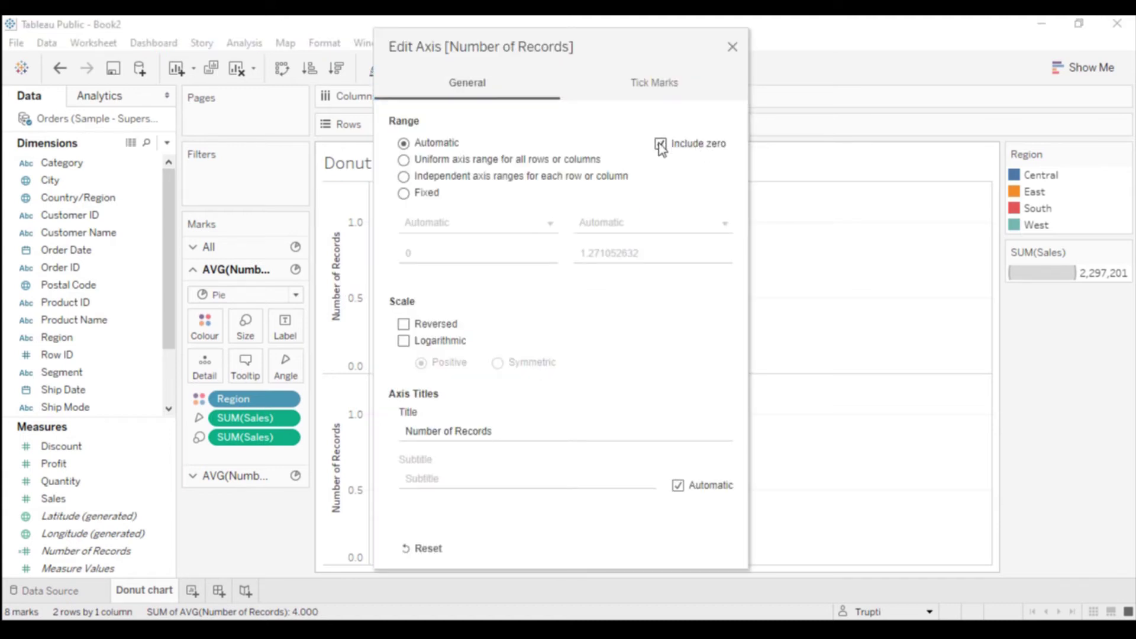
click(732, 47)
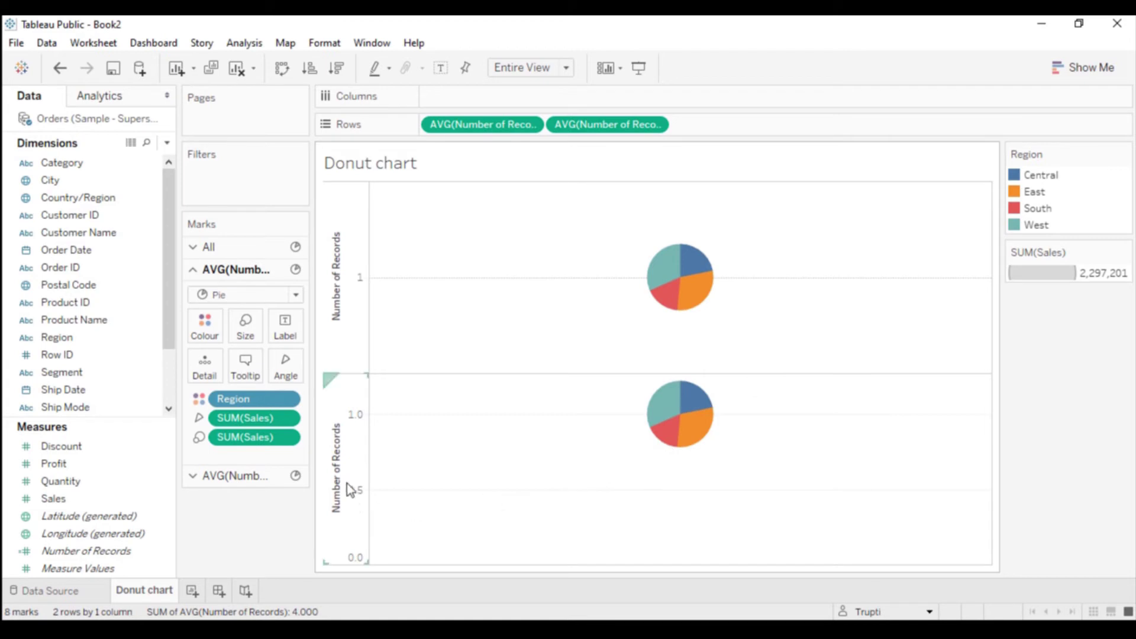
click(341, 455)
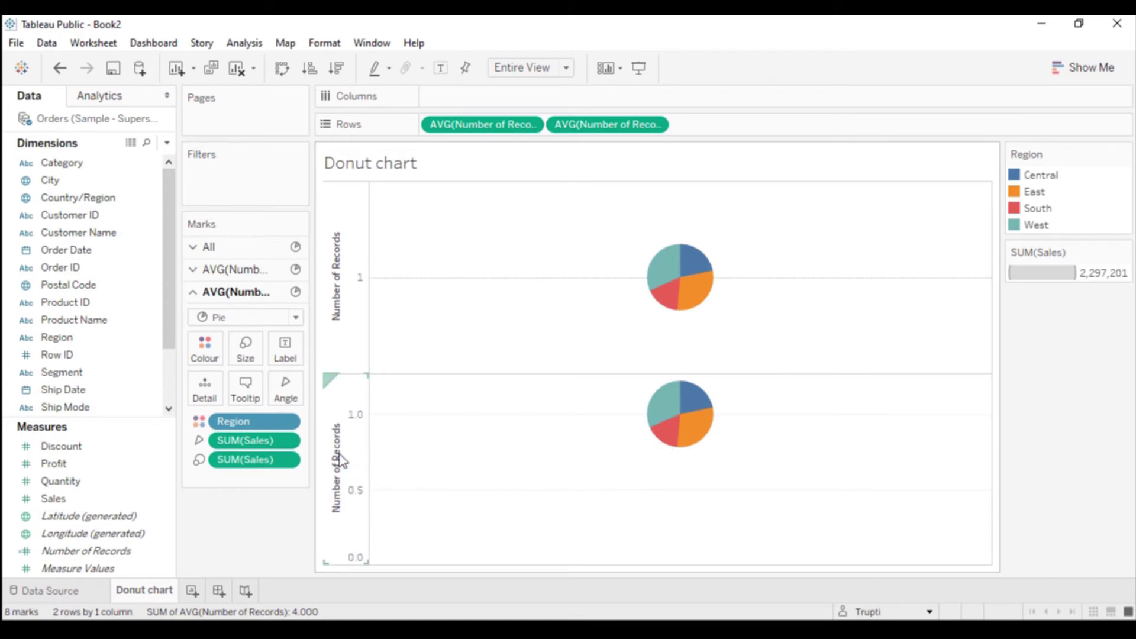
double_click(339, 454)
click(658, 147)
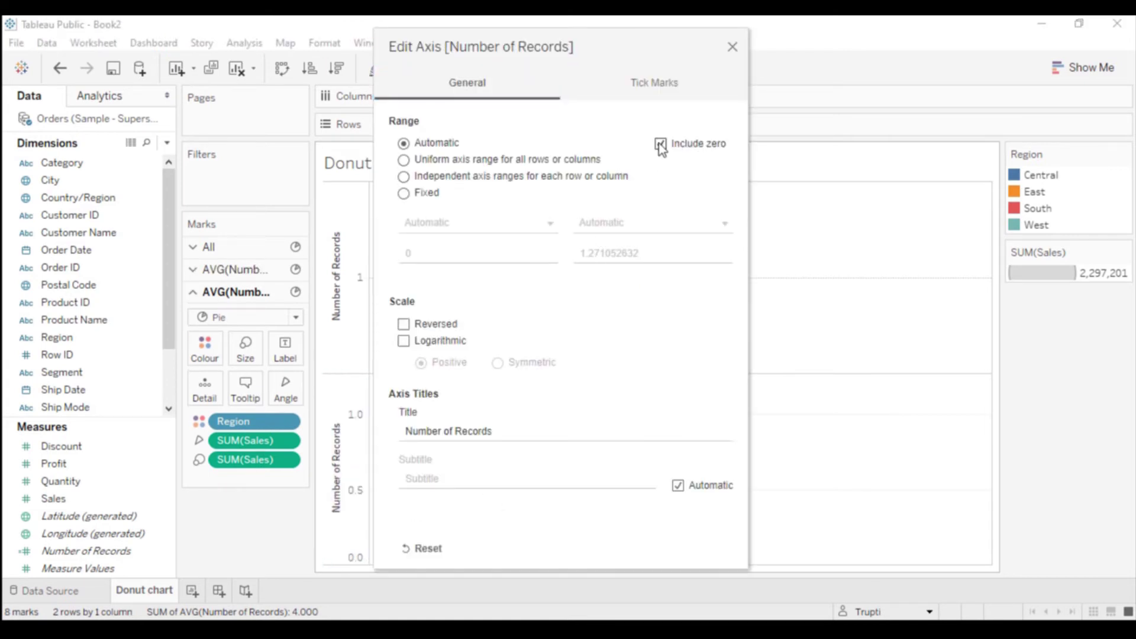
click(733, 52)
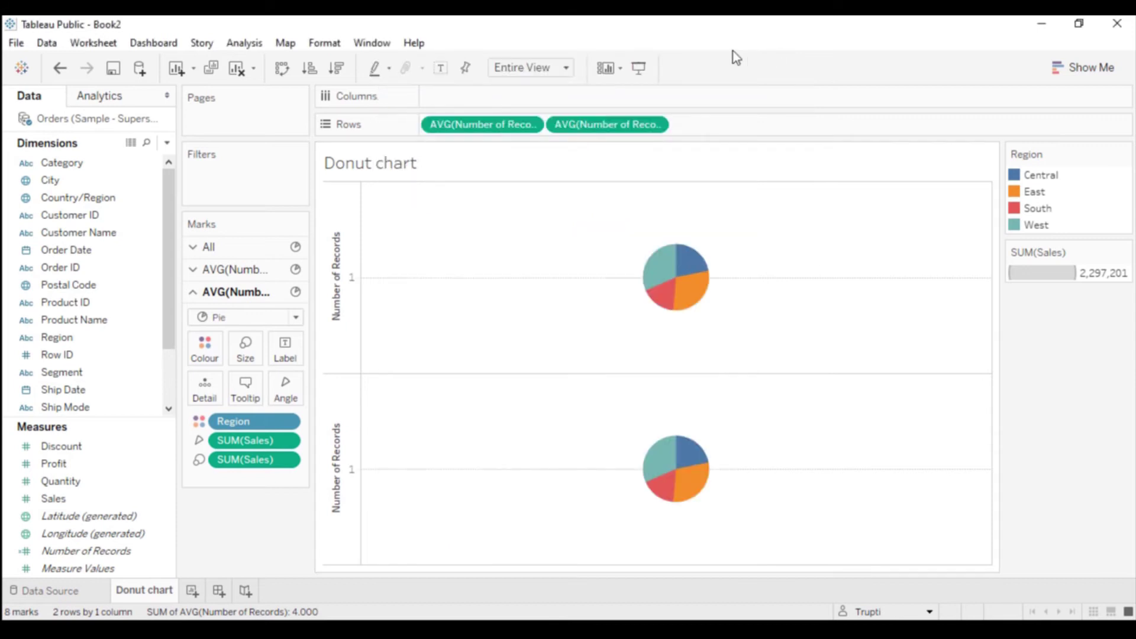
- Drag Region off the second pie's Marks card, leaving a plain grey circle
mouse_move(670, 318)
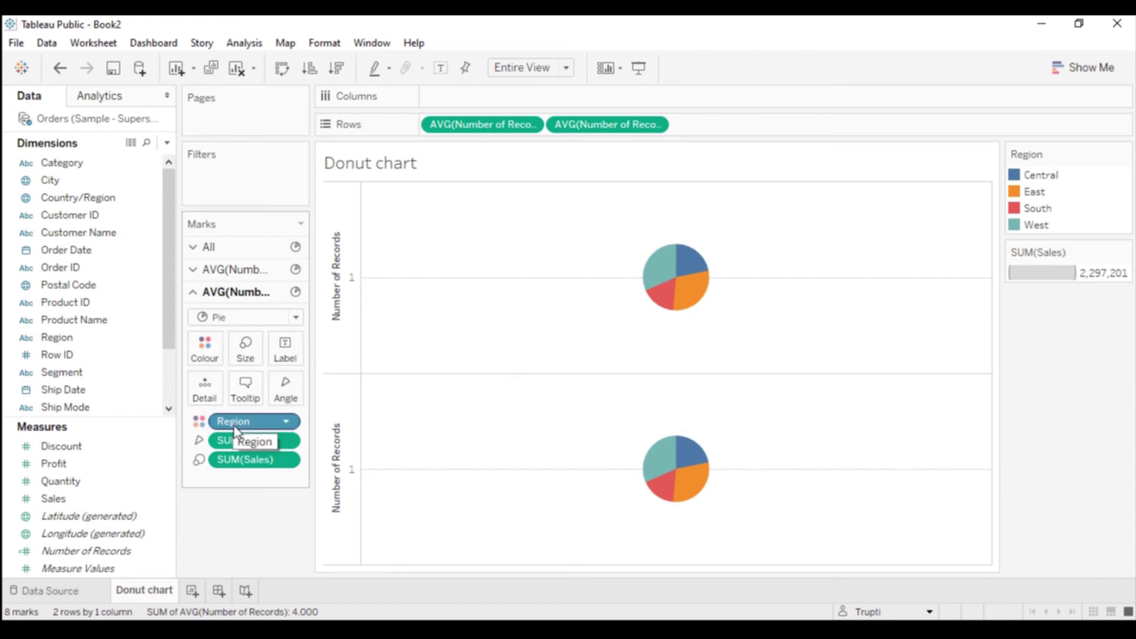
drag(235, 429, 255, 538)
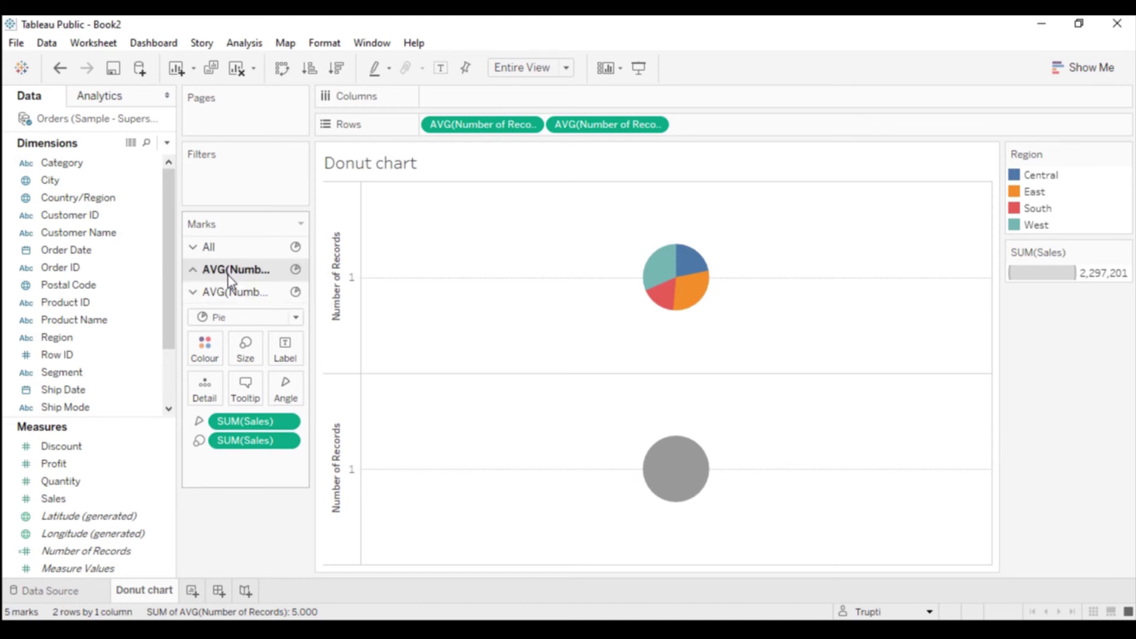
- Remove SUM(Sales) from the upper pie's Size and enlarge it with the size slider
click(228, 274)
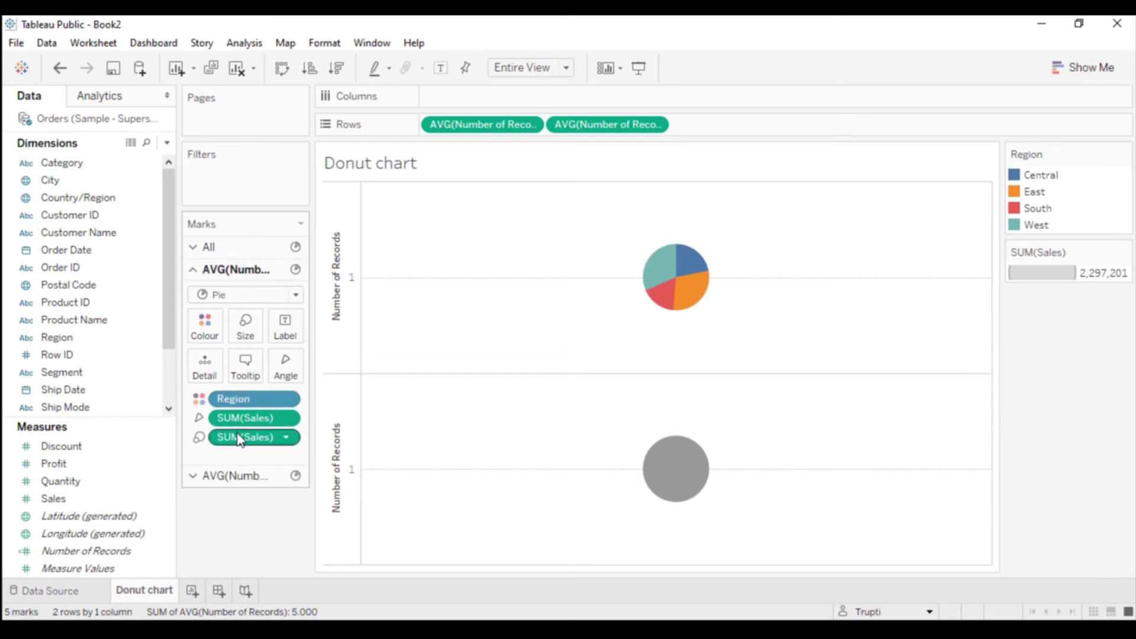
drag(239, 440, 238, 524)
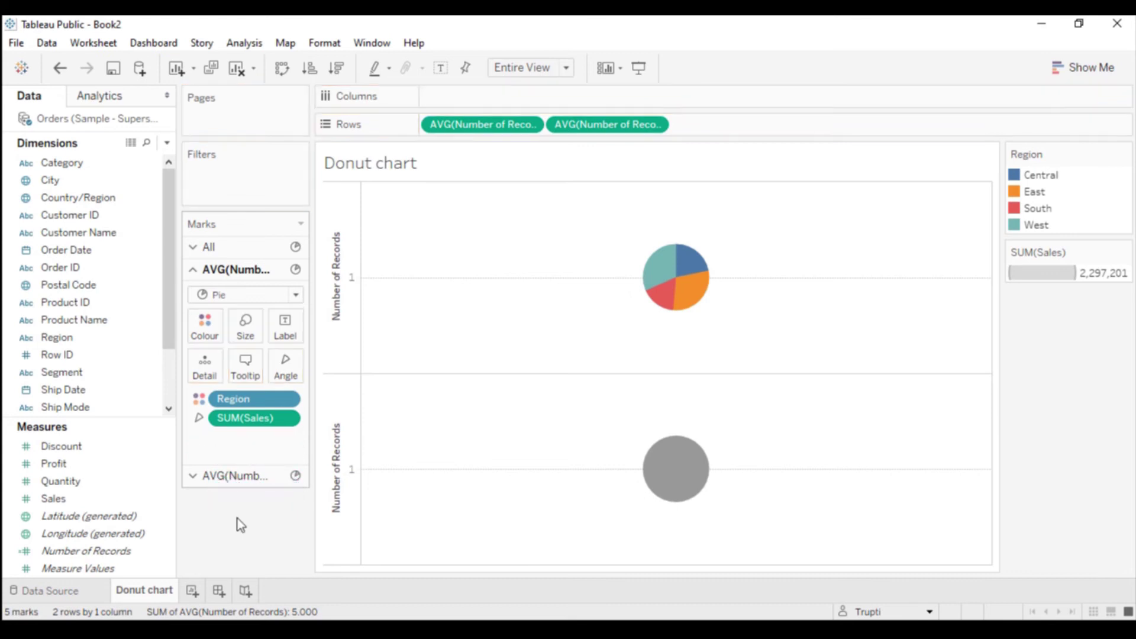
click(247, 326)
drag(274, 368, 311, 371)
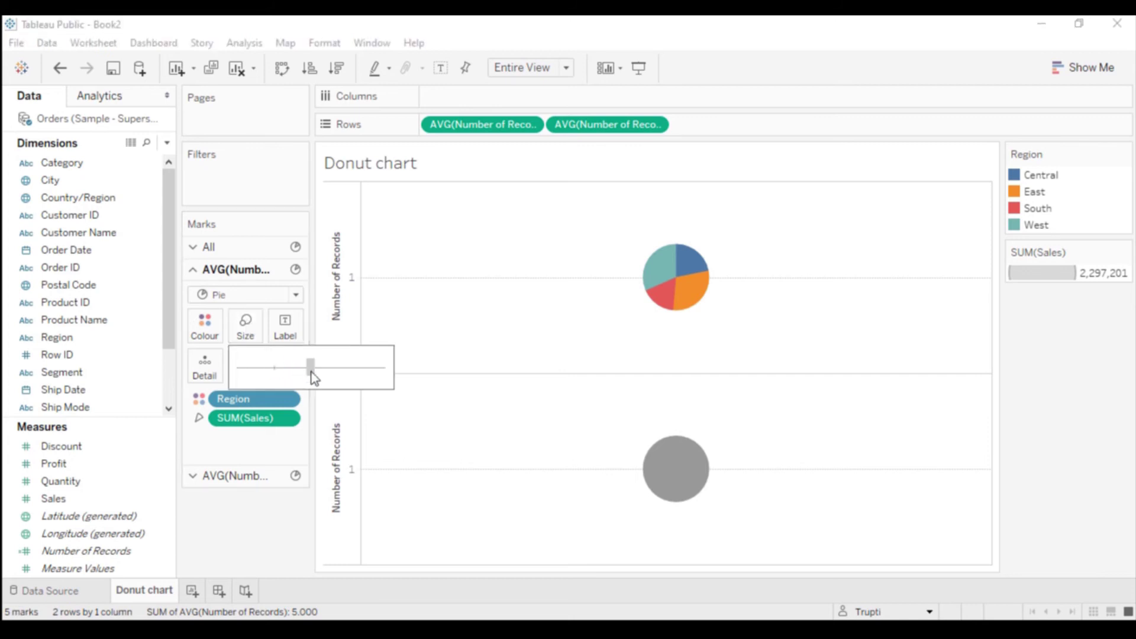
click(260, 534)
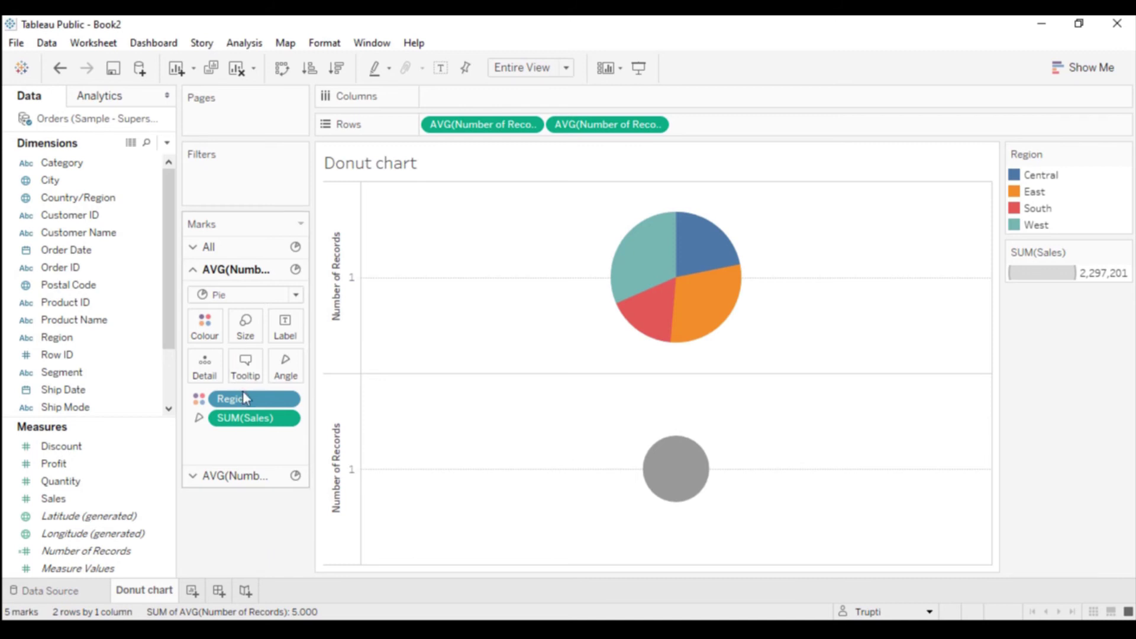
click(653, 125)
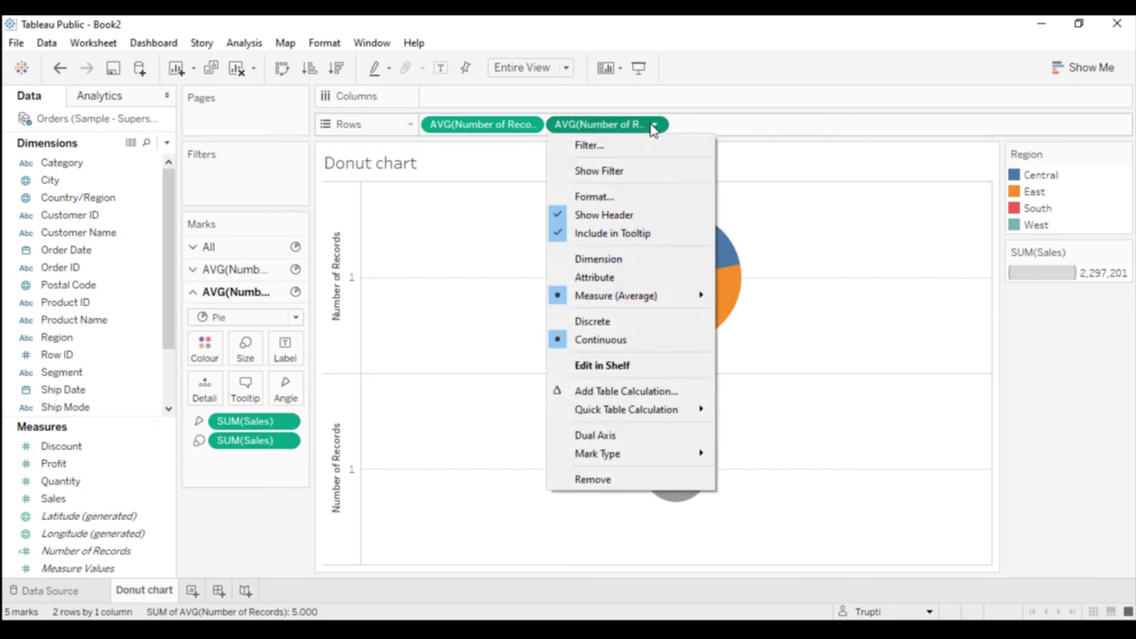
- Make the second Number of Records a dual axis, overlaying the grey circle on the Region pie
click(613, 435)
mouse_move(678, 381)
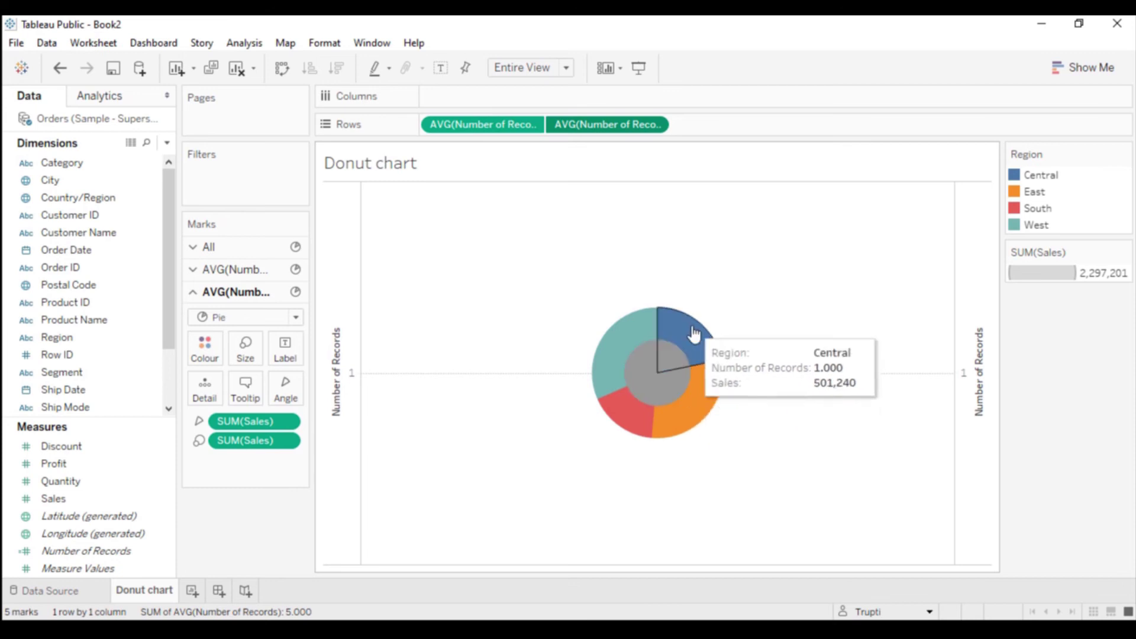
click(660, 391)
click(638, 408)
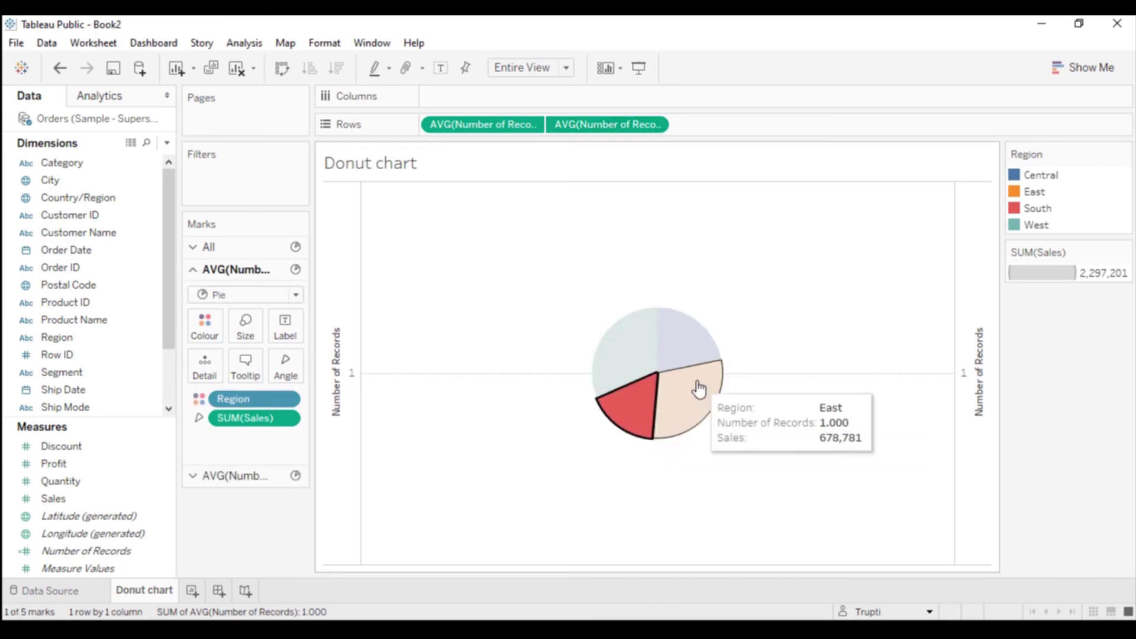
key(Escape)
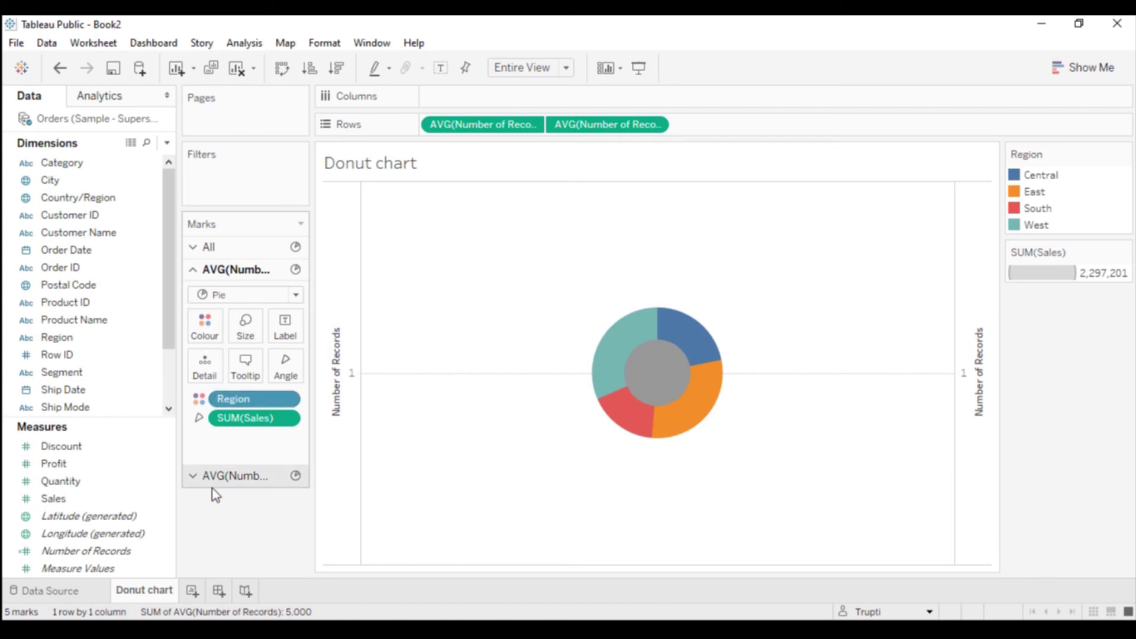
click(233, 477)
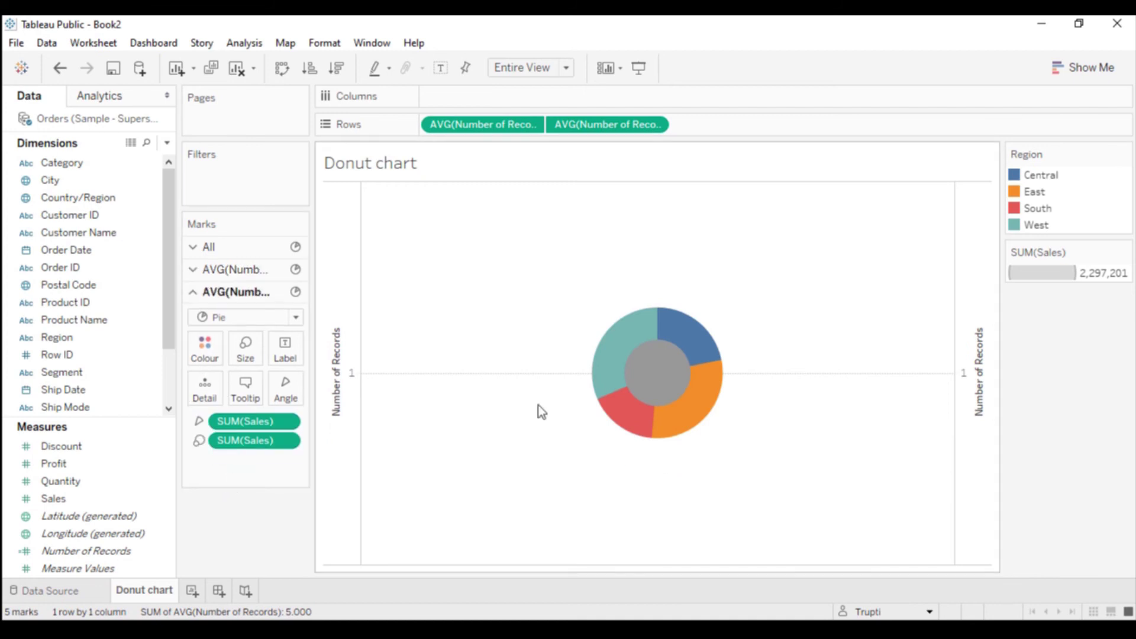
- Colour the donut's centre circle white
click(203, 364)
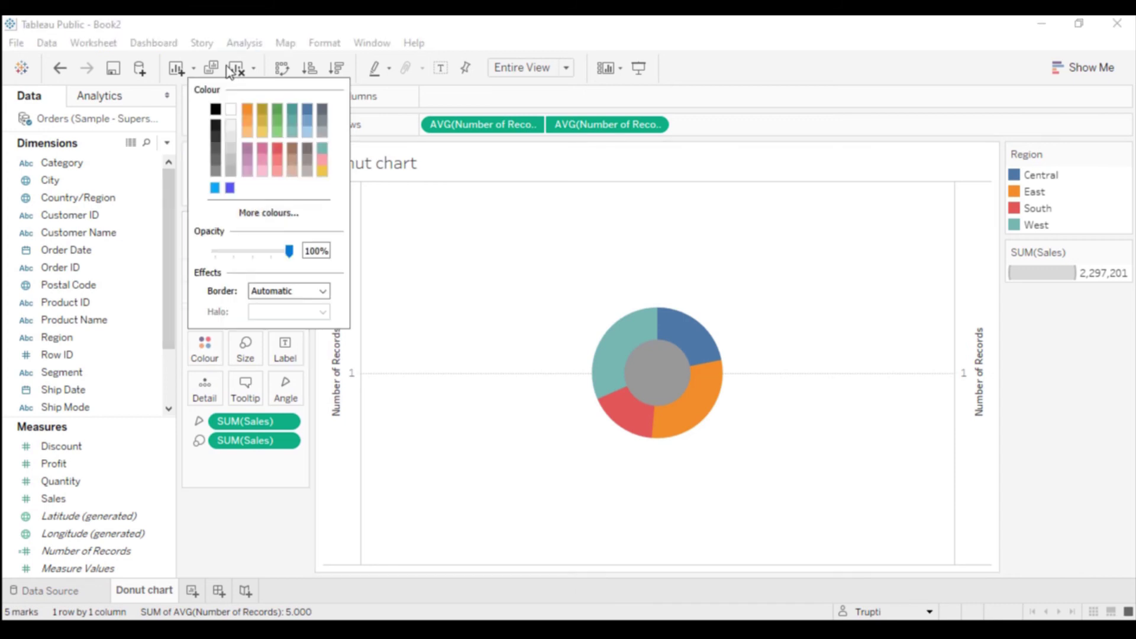
click(230, 109)
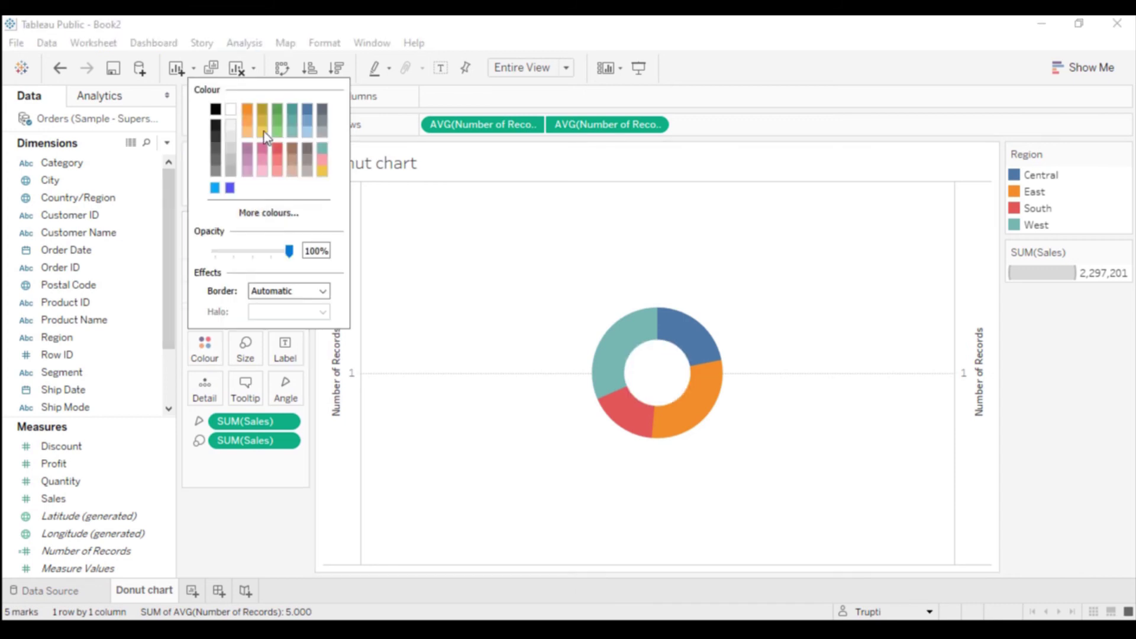
click(465, 385)
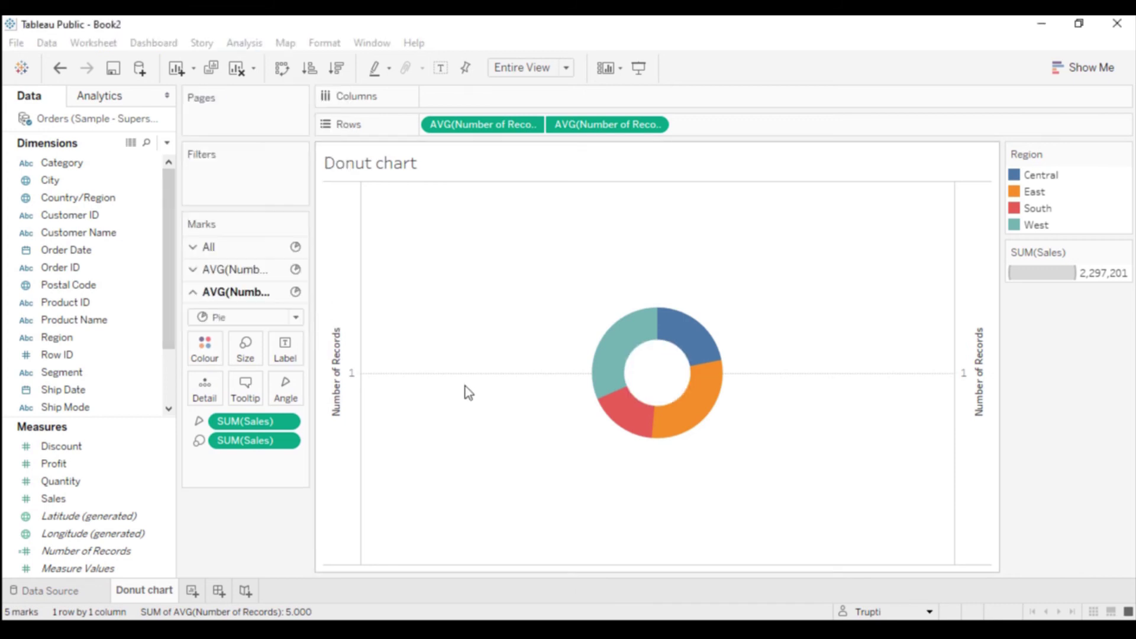
- Synchronise the two axes and hide both Number of Records axis headers
right_click(975, 397)
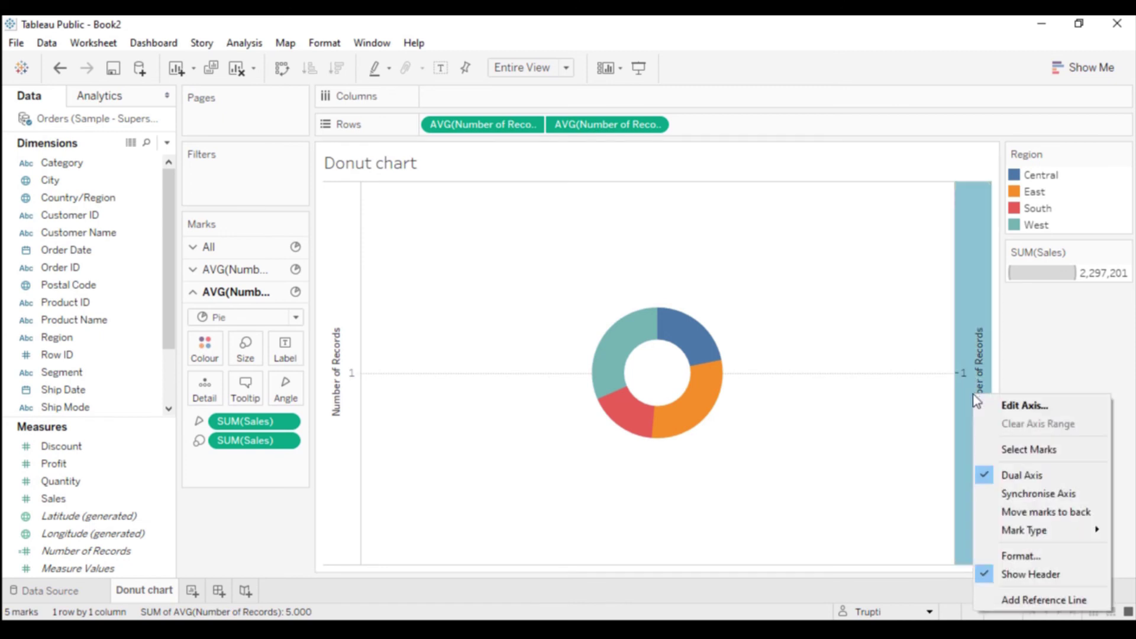
click(1039, 497)
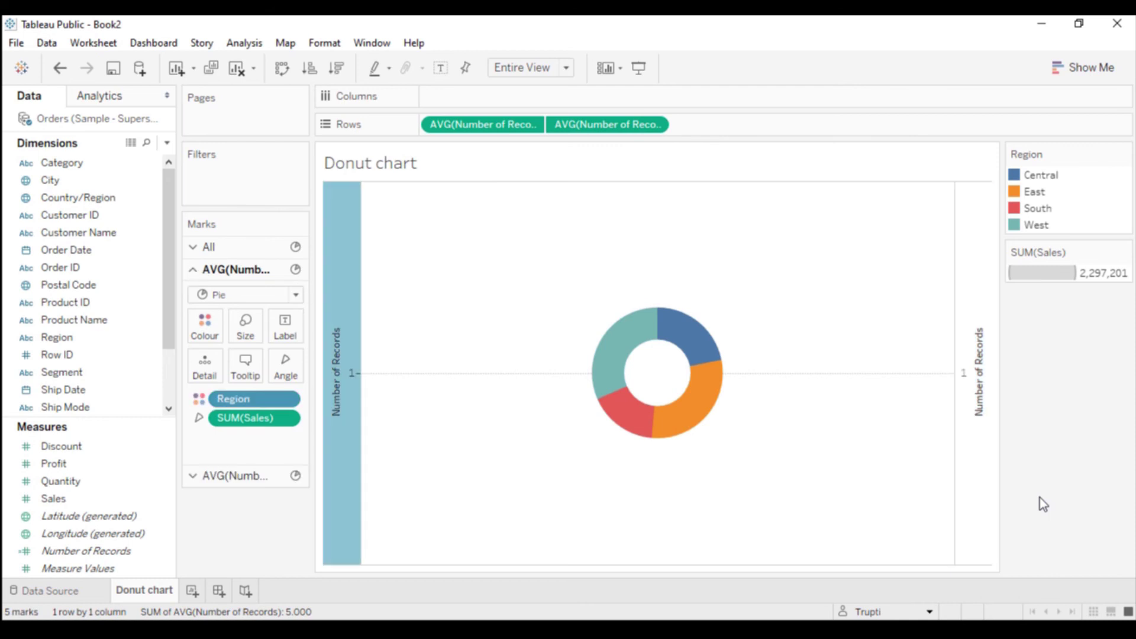
right_click(986, 448)
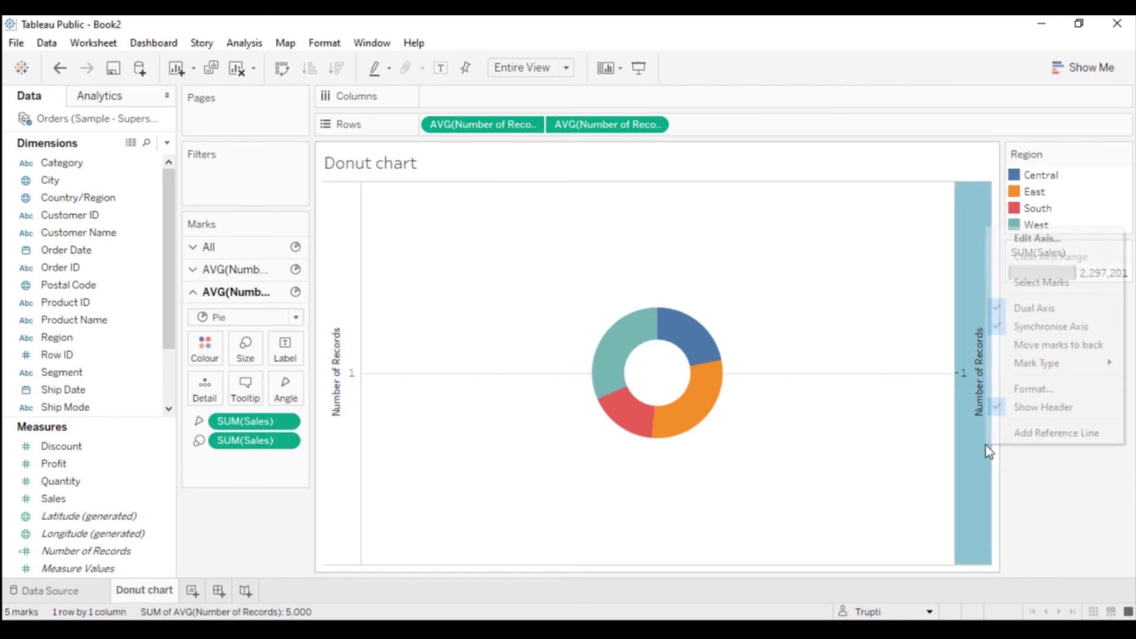
click(1041, 407)
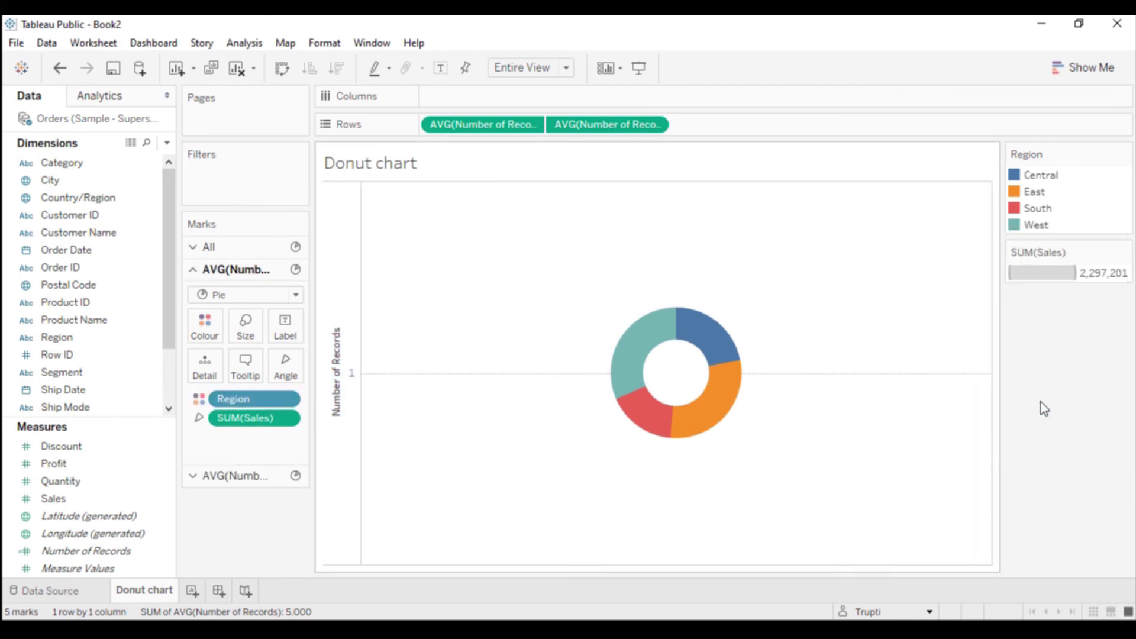
right_click(344, 407)
click(386, 570)
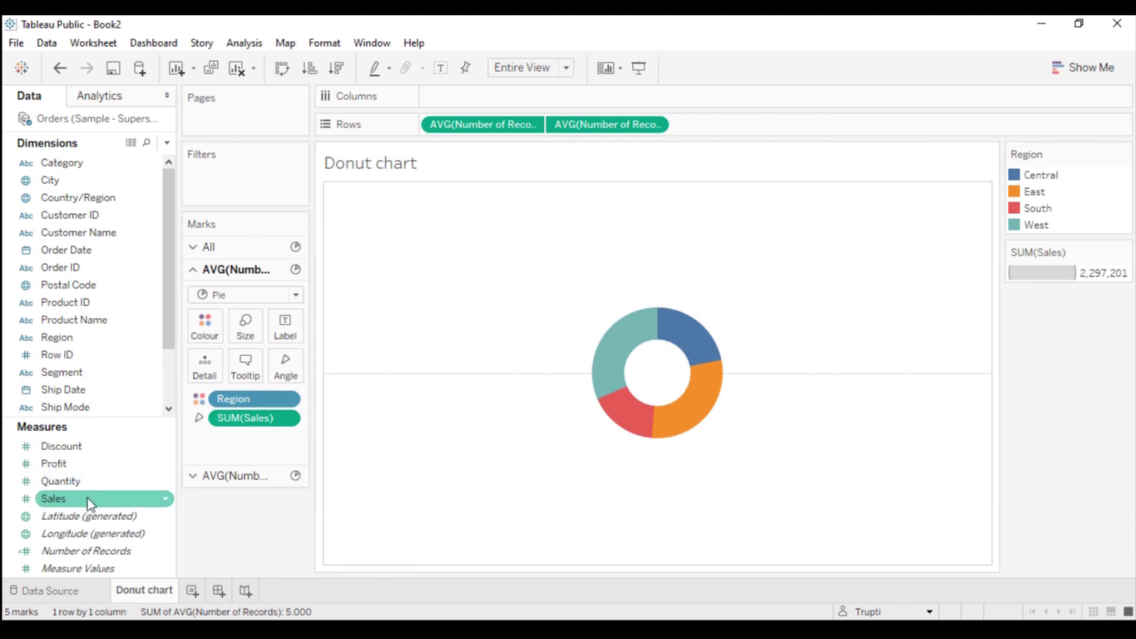
- Label each region slice with its sales and show the total 2,297,201 in the white centre
drag(88, 499, 286, 336)
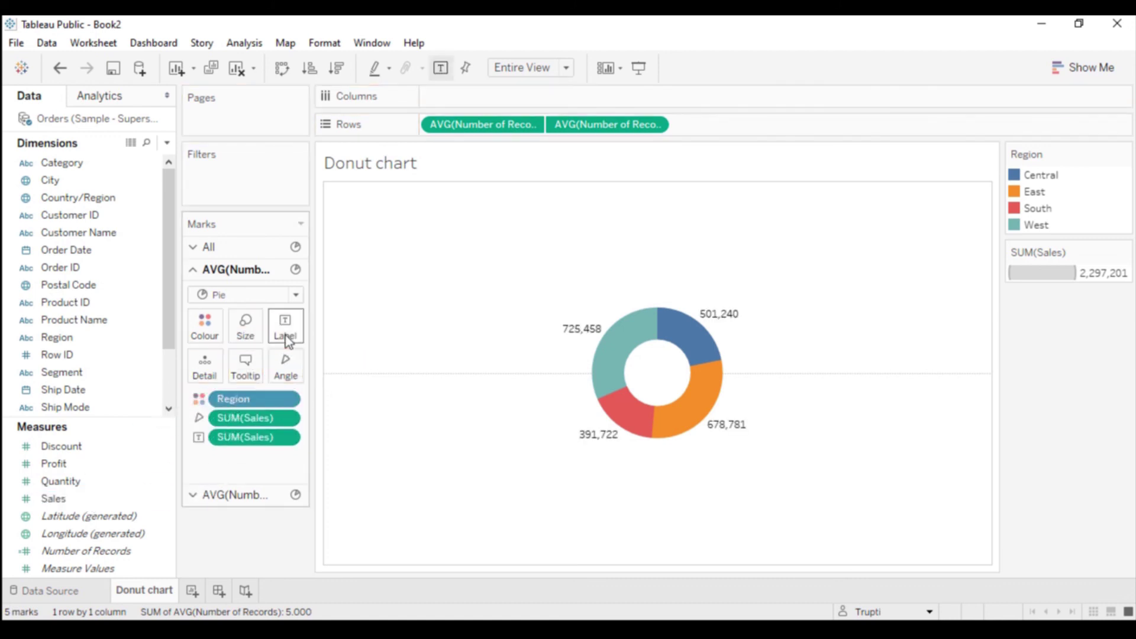
click(246, 495)
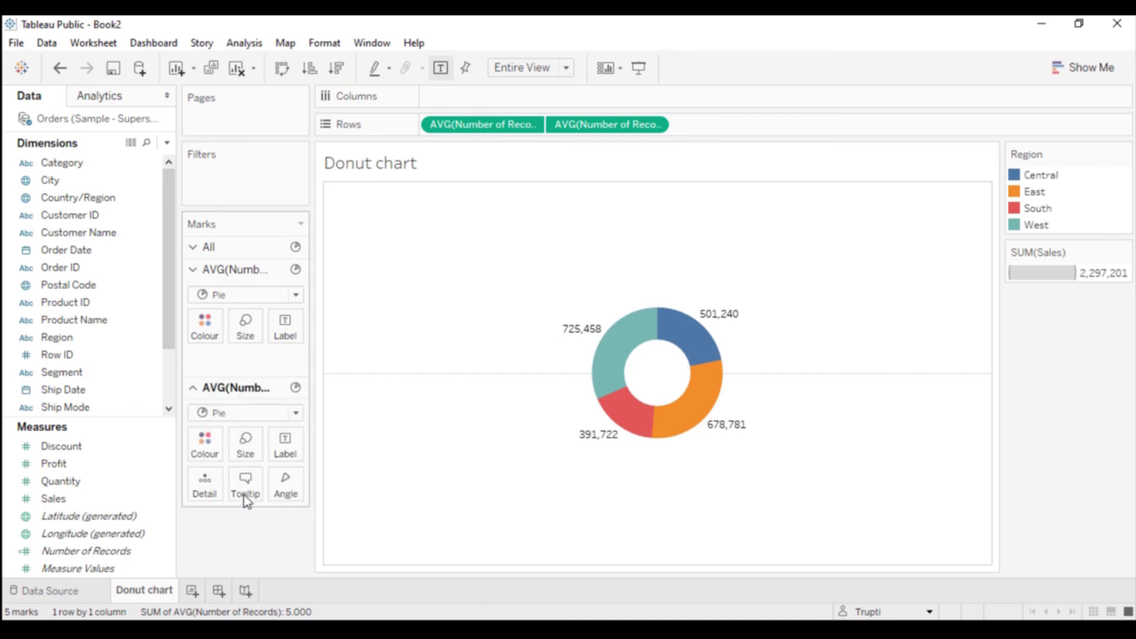
click(648, 372)
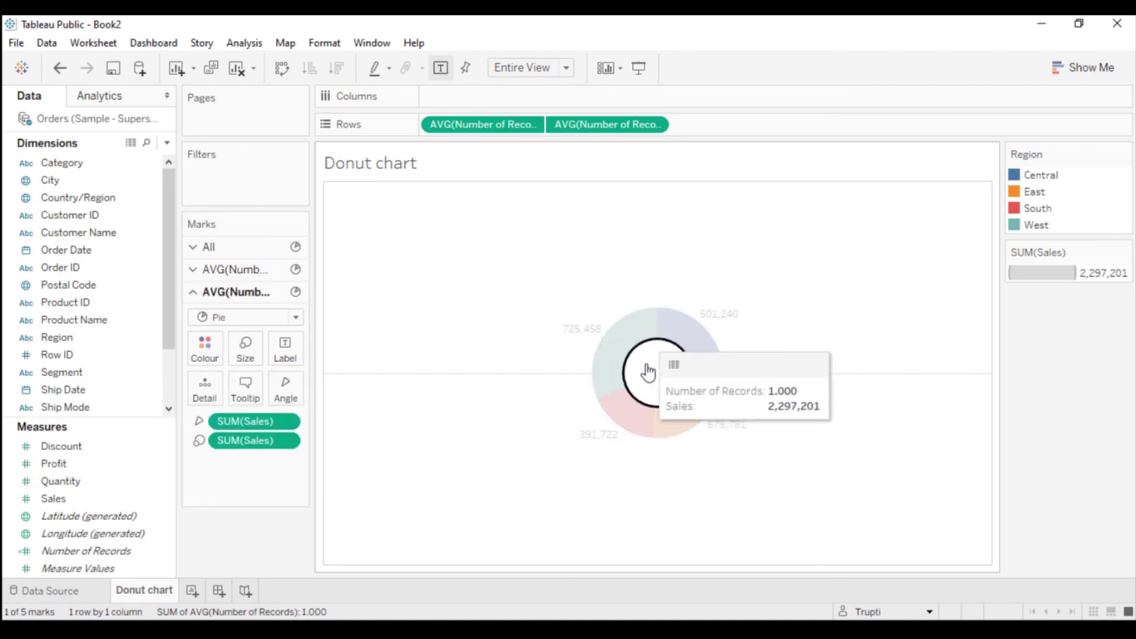
drag(59, 498, 287, 353)
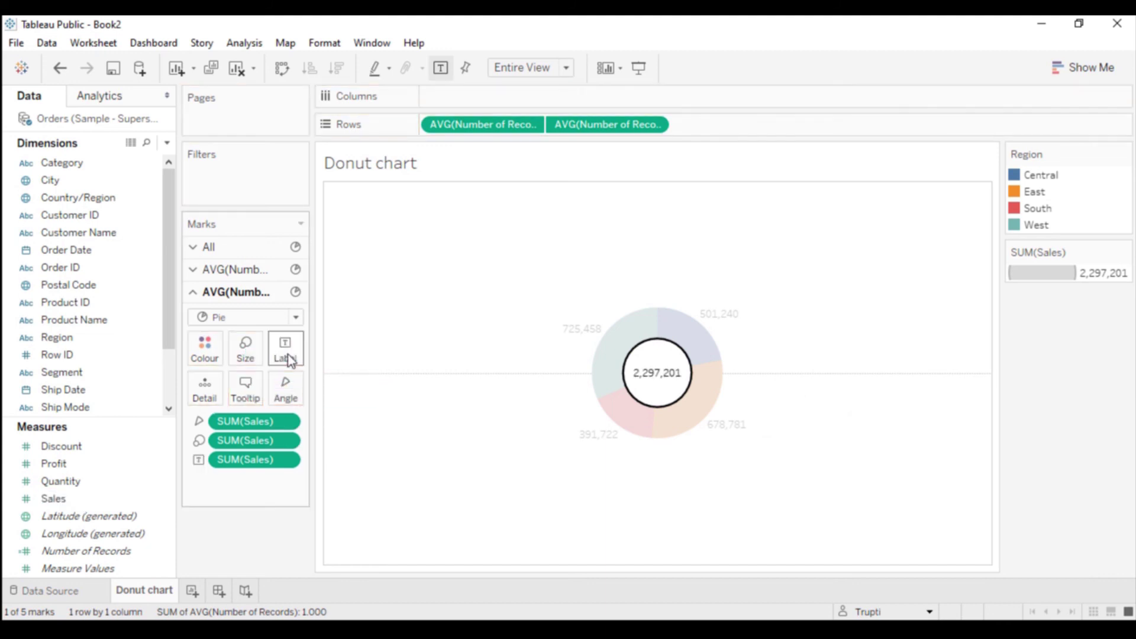
click(449, 456)
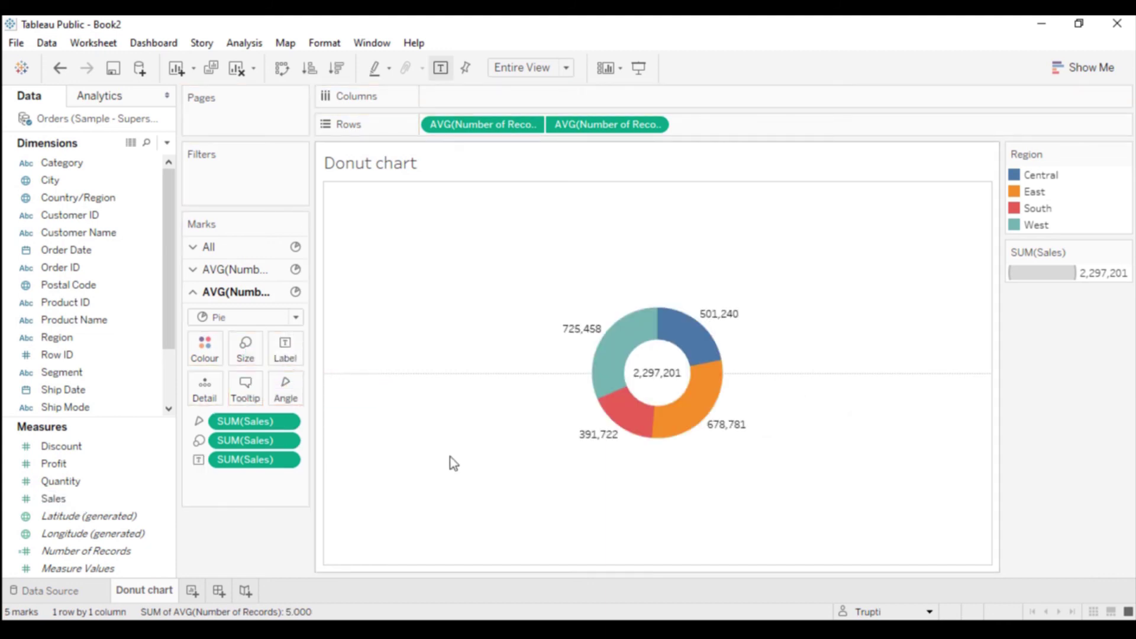
click(465, 488)
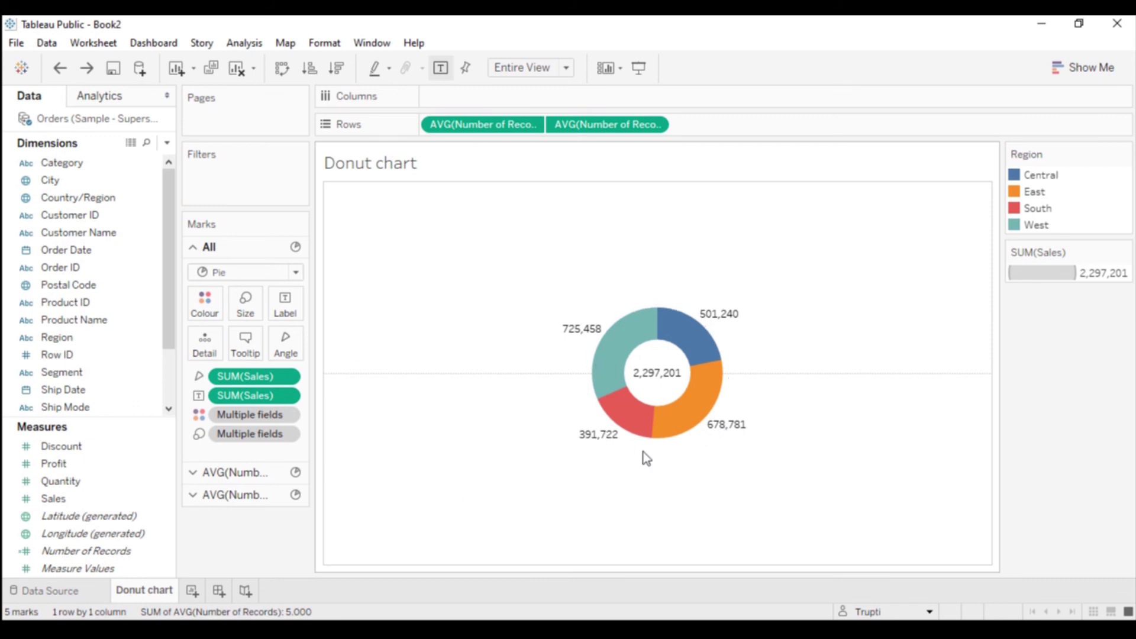
mouse_move(647, 384)
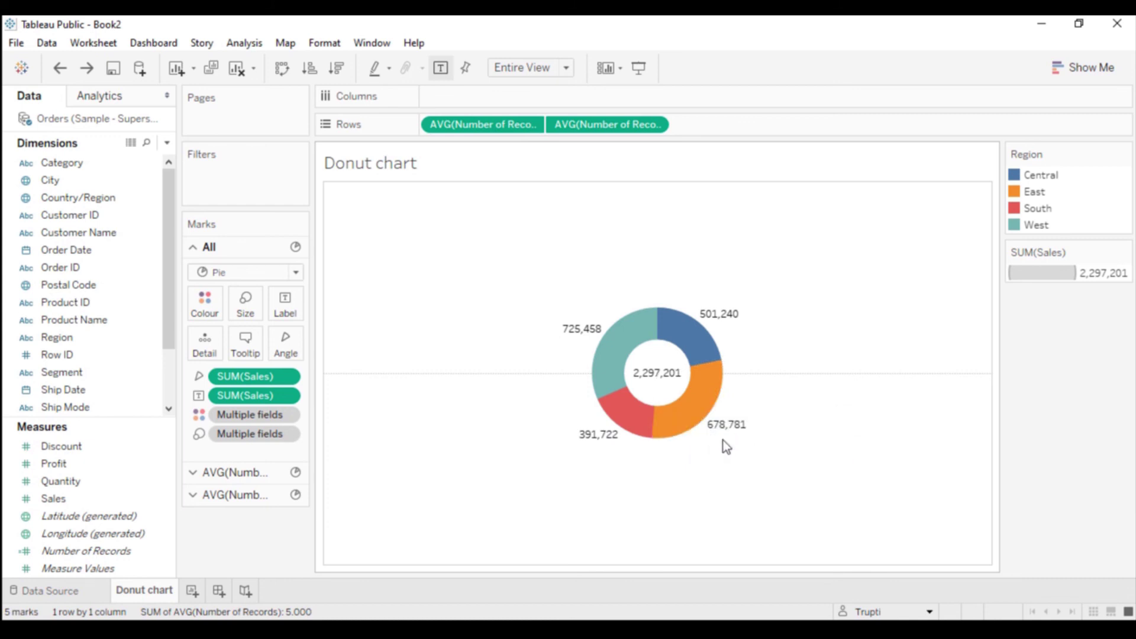